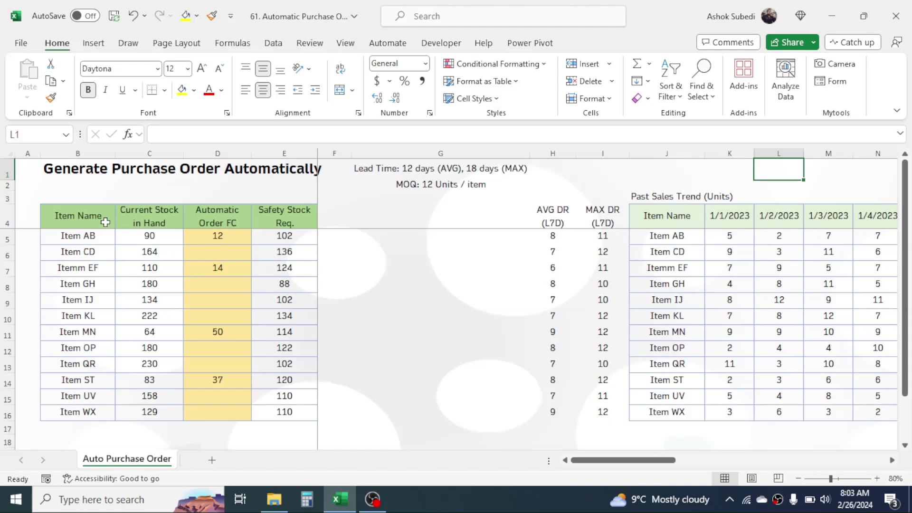
Examine the item name, current stock, automatic order and safety stock columns, including the formulas in D5 and E6
left_click_drag(87, 216, 73, 412)
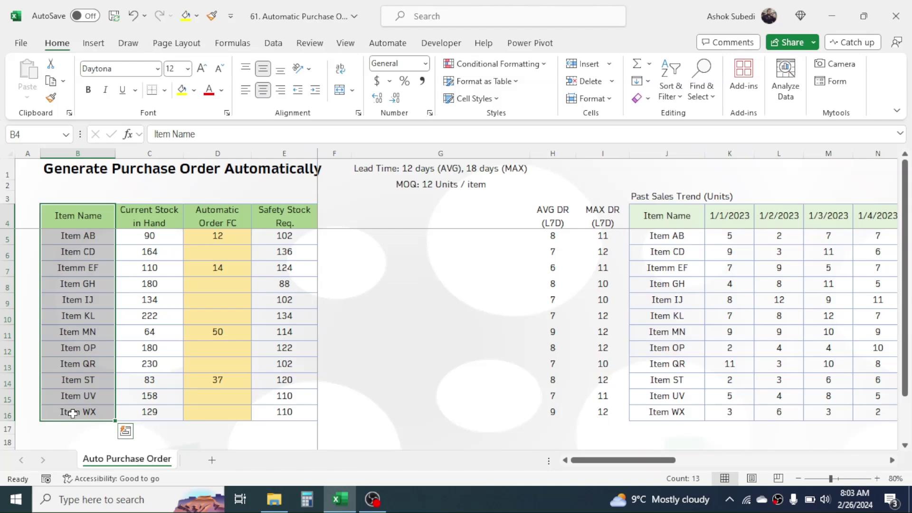
left_click_drag(158, 215, 131, 350)
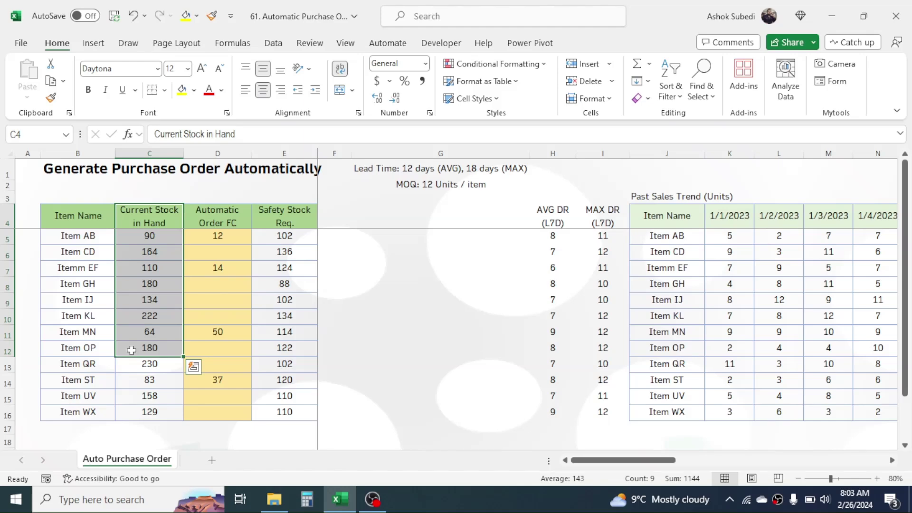
left_click_drag(229, 211, 216, 259)
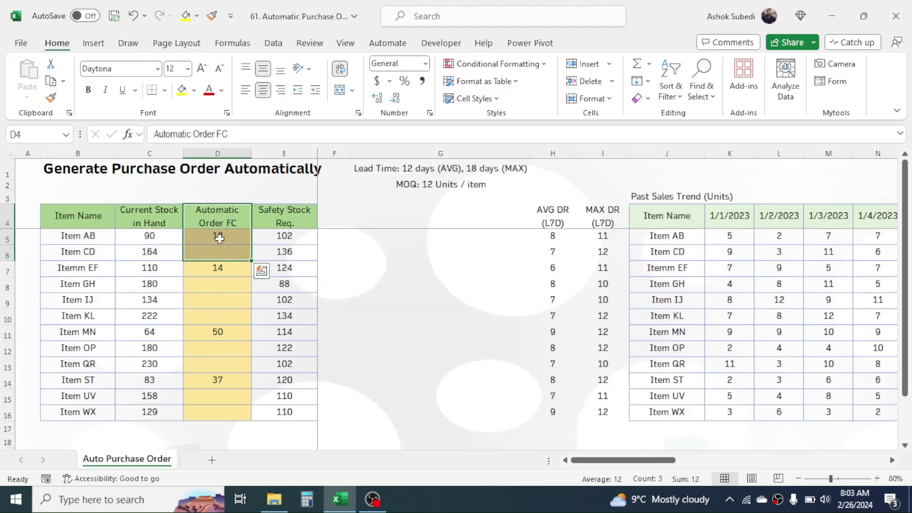
left_click(217, 240)
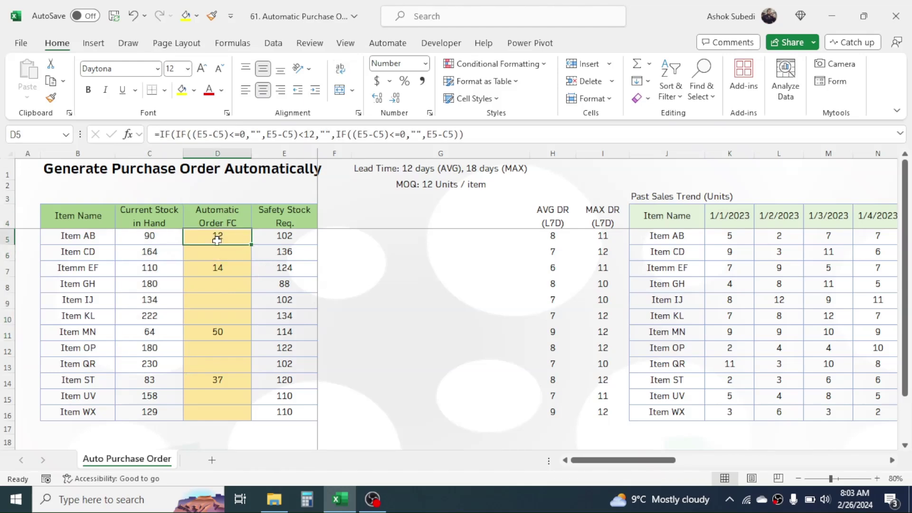
left_click(291, 221)
left_click(283, 250)
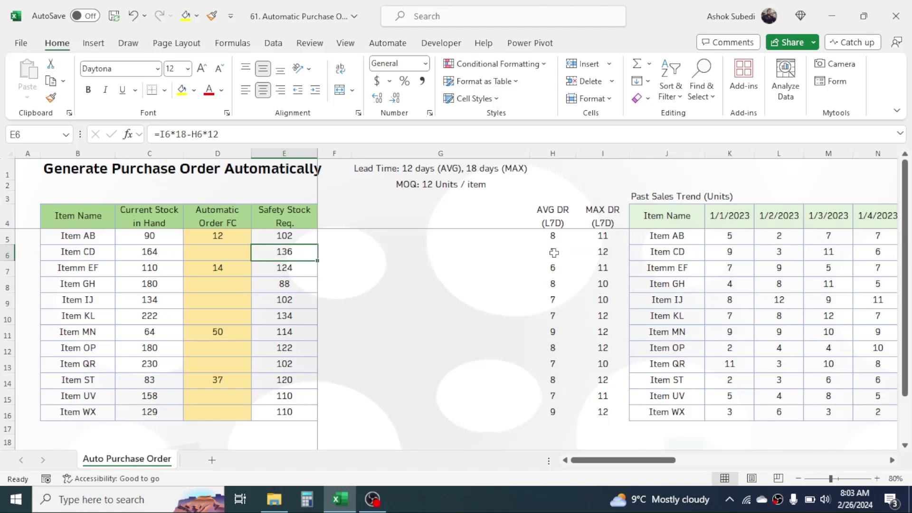
Examine the AVG DR and MAX DR columns with their row 5 formulas, along with the daily past sales trend
left_click(610, 154)
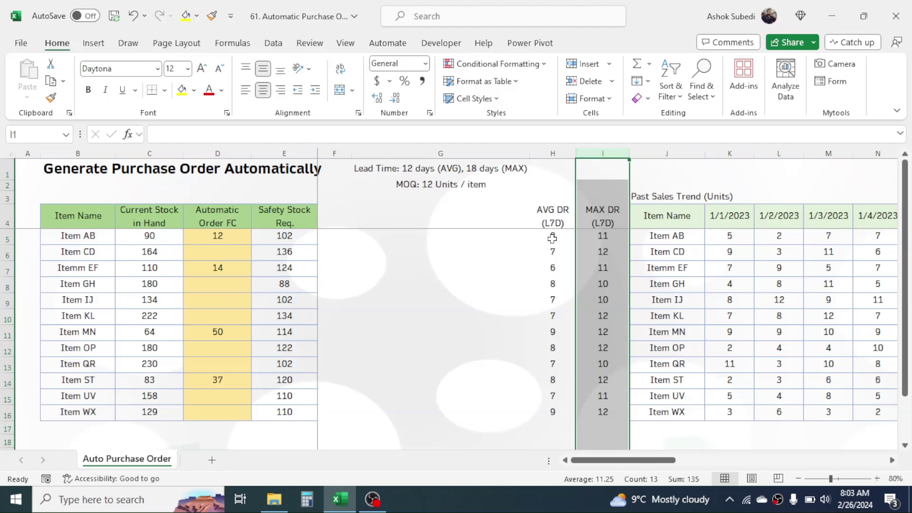
left_click(552, 236)
left_click(588, 236)
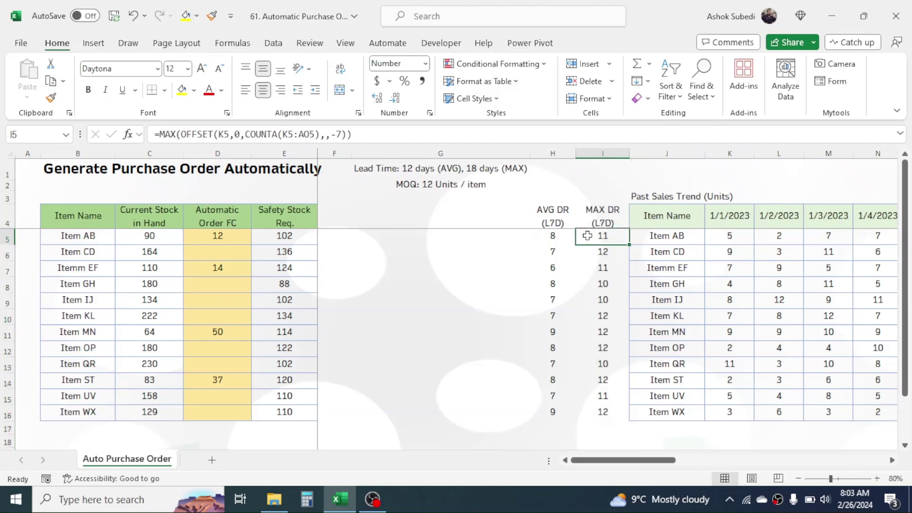
left_click_drag(616, 460, 633, 464)
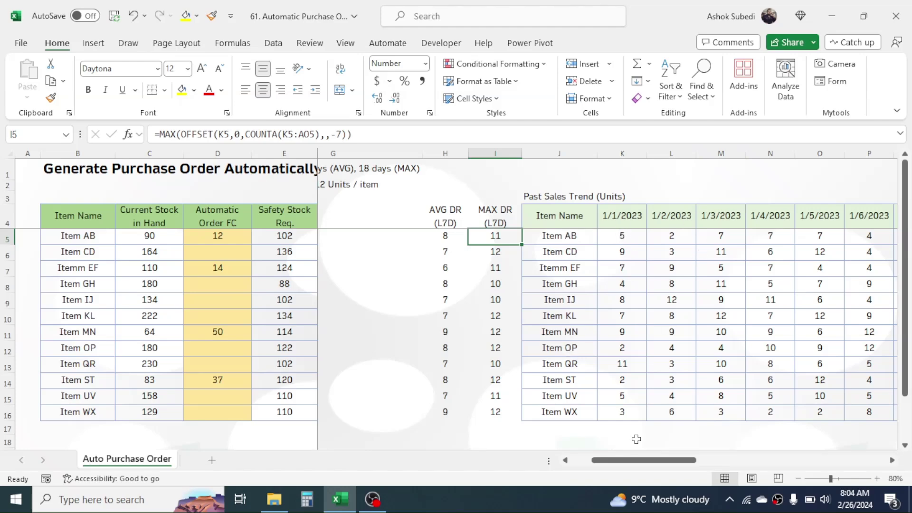
left_click_drag(634, 459, 646, 460)
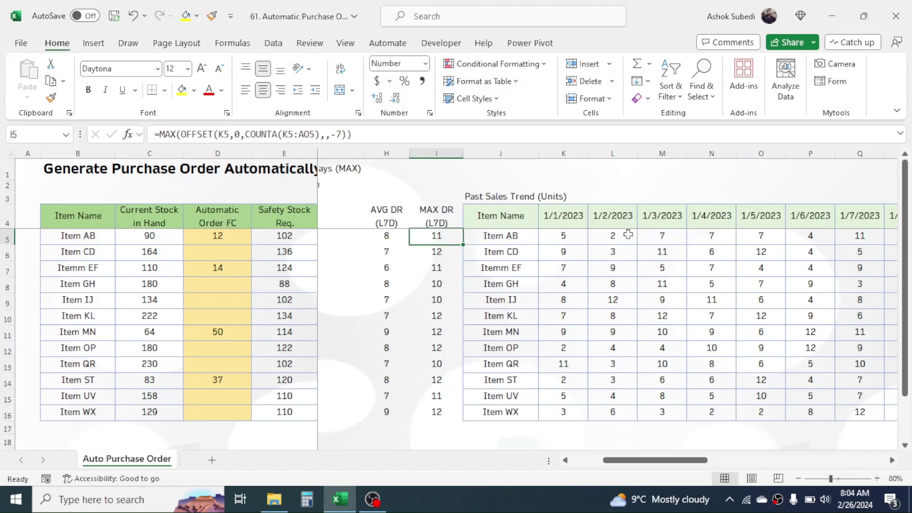
mouse_move(653, 460)
left_mouse_down()
mouse_move(689, 472)
mouse_move(647, 464)
left_mouse_up()
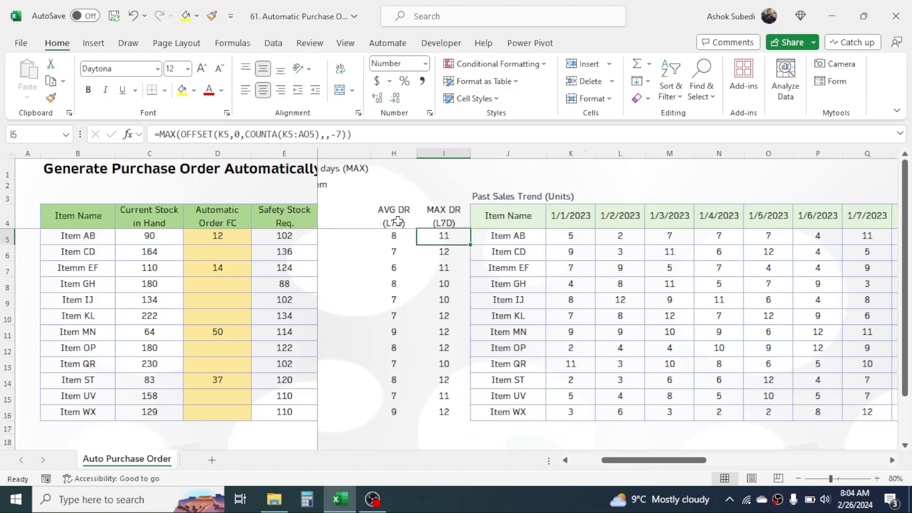
left_click_drag(668, 463, 584, 470)
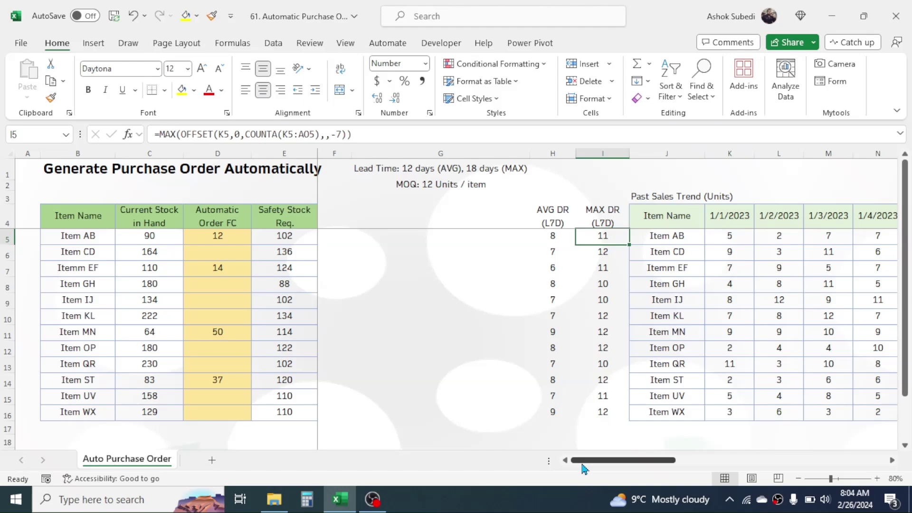
Clear the Automatic Order FC and Safety Stock Req. values in D5:E16 and the AVG DR and MAX DR values in H5:I16
left_click_drag(648, 466, 585, 481)
left_click_drag(224, 238, 295, 412)
key("Delete")
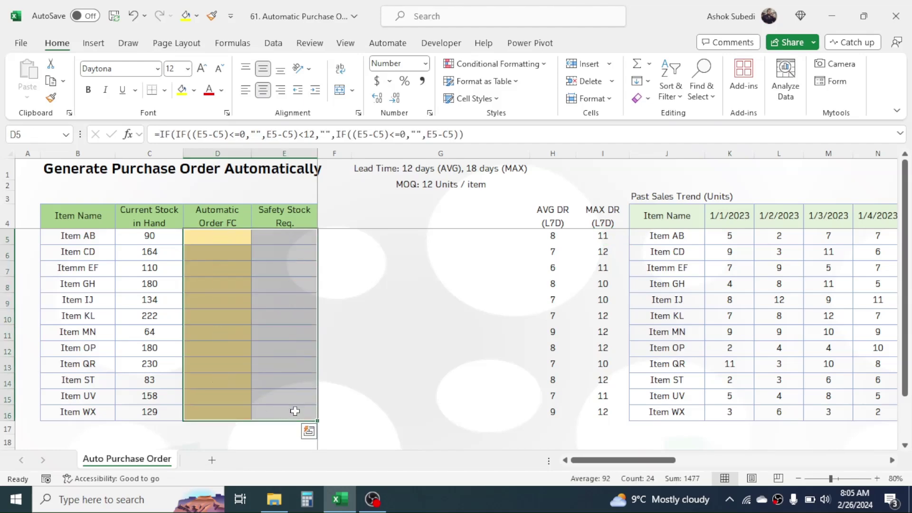
left_click_drag(552, 236, 577, 417)
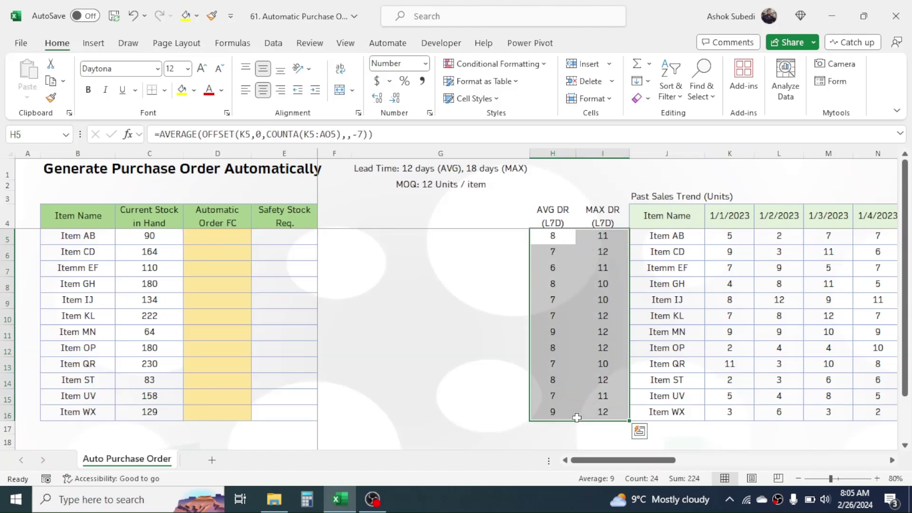
key("Delete")
left_click(578, 311)
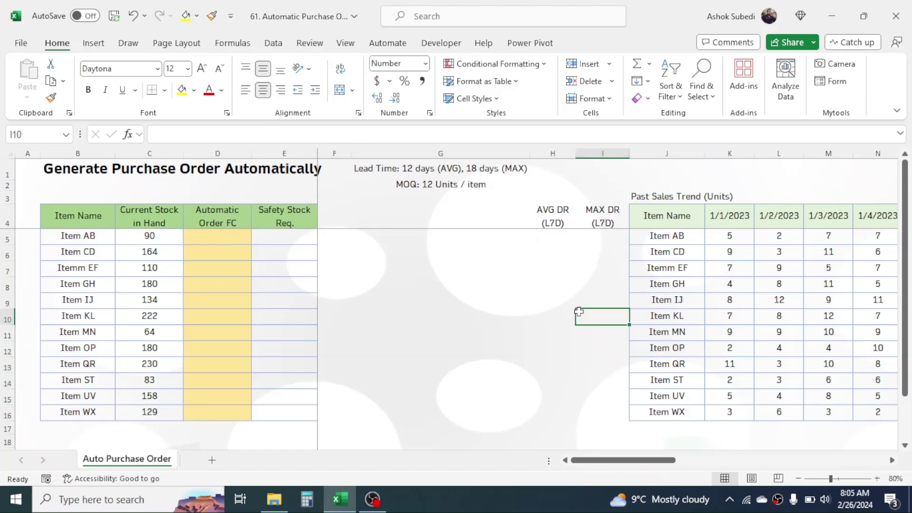
left_click(444, 282)
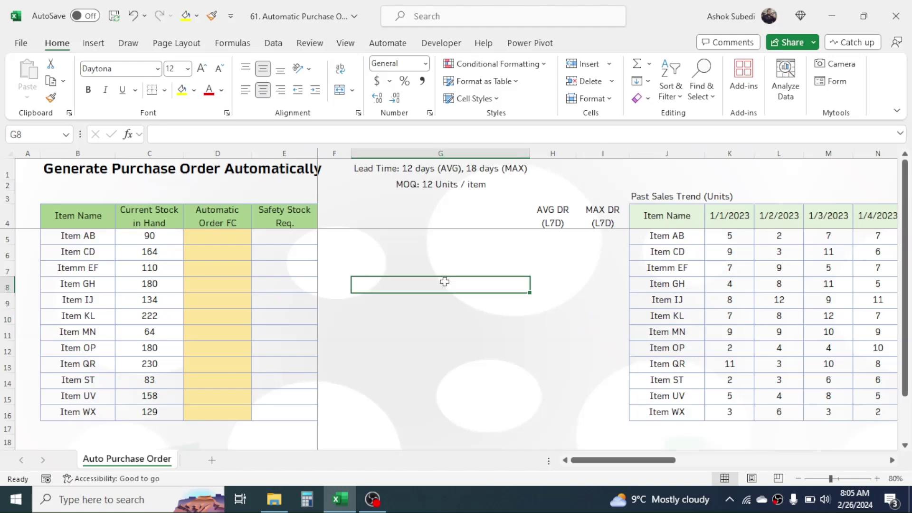
Review the most recent seven days of Item AB's sales and how that seven-day window shifts with a new date
left_click(288, 237)
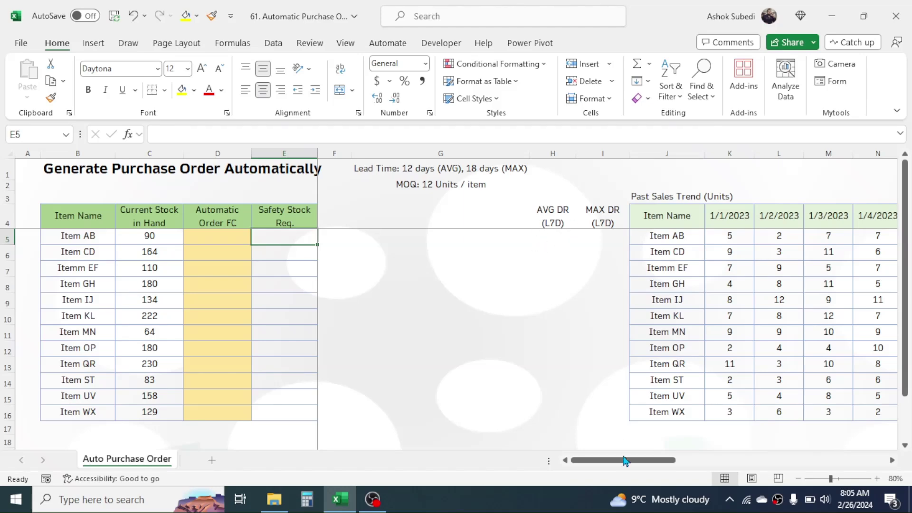
left_click_drag(612, 463, 694, 464)
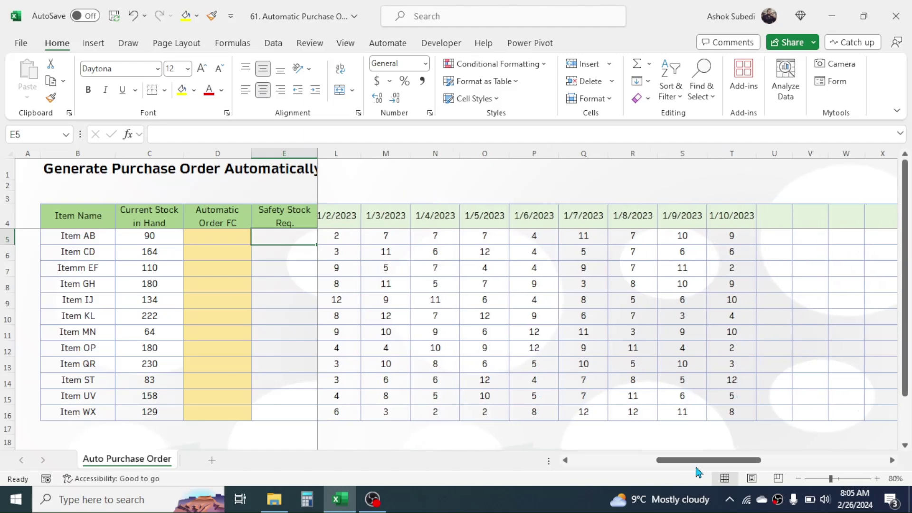
left_click_drag(731, 235, 436, 235)
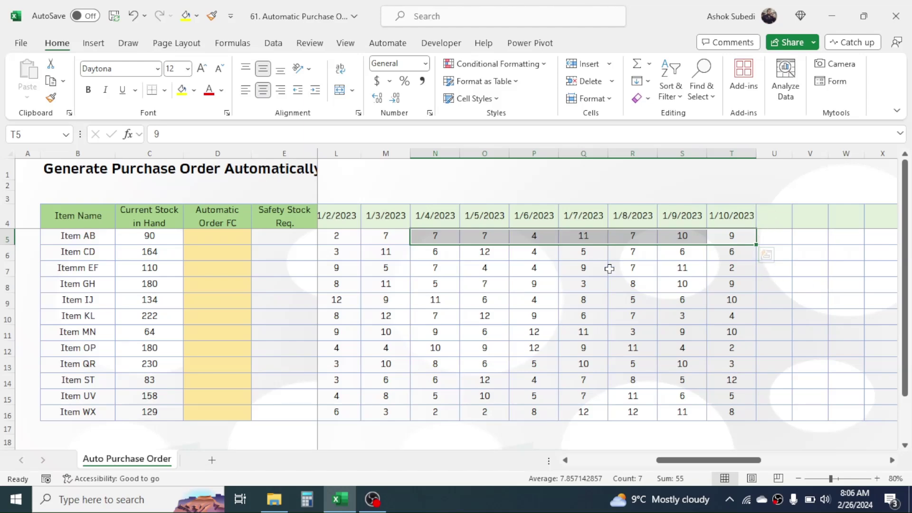
left_click_drag(494, 235, 774, 236)
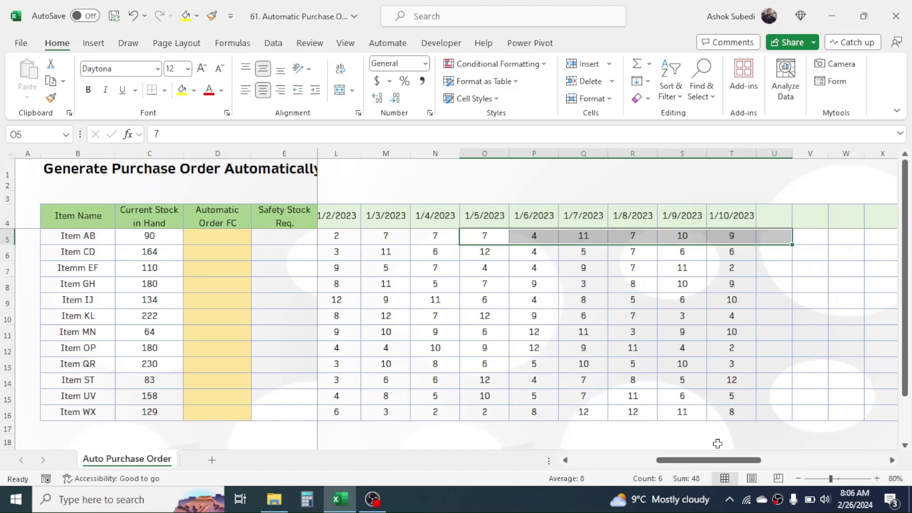
Begin the AVG DR formula for Item AB in H5 as an AVERAGE of OFFSET, with reference K5 and 0 rows
left_click_drag(712, 463, 668, 465)
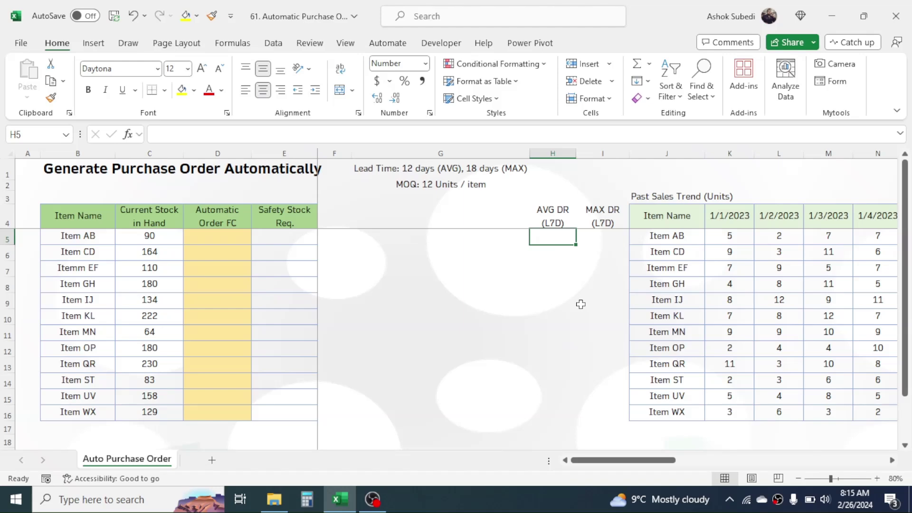
type("=")
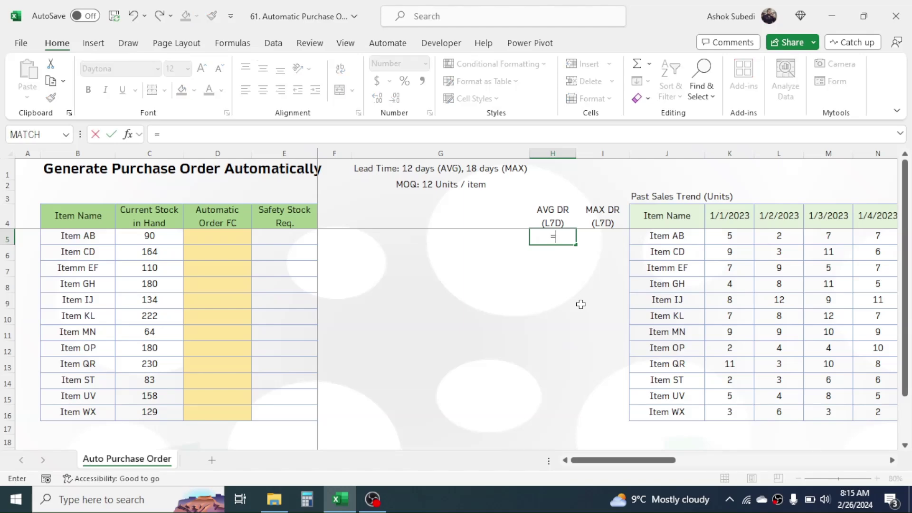
type("AVERAGE(")
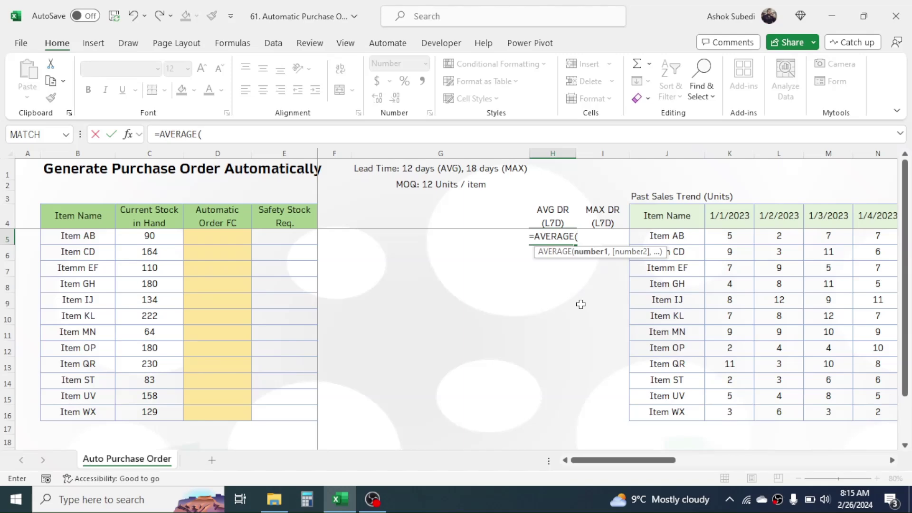
type("OF")
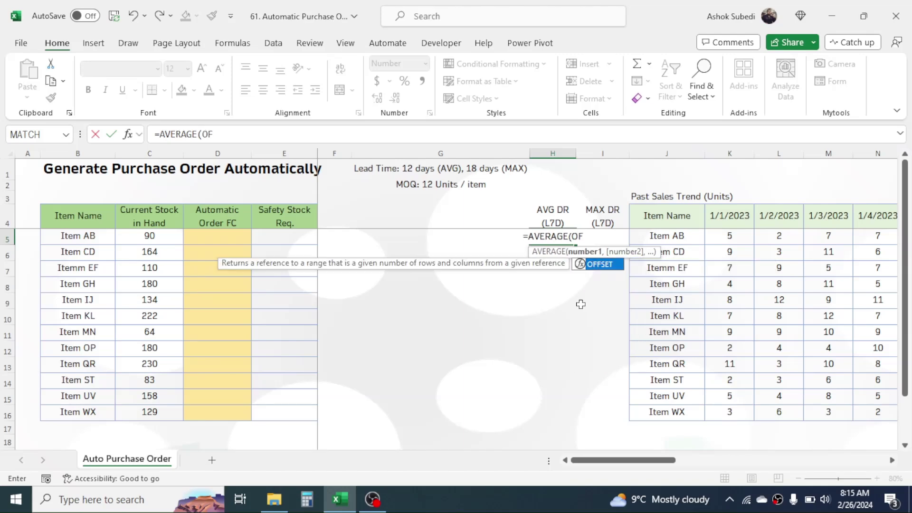
type("FSET(")
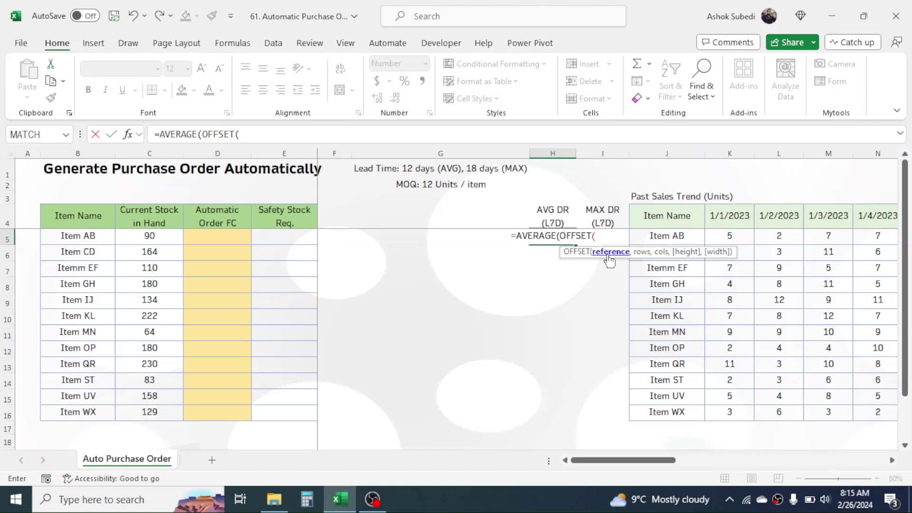
left_click(727, 235)
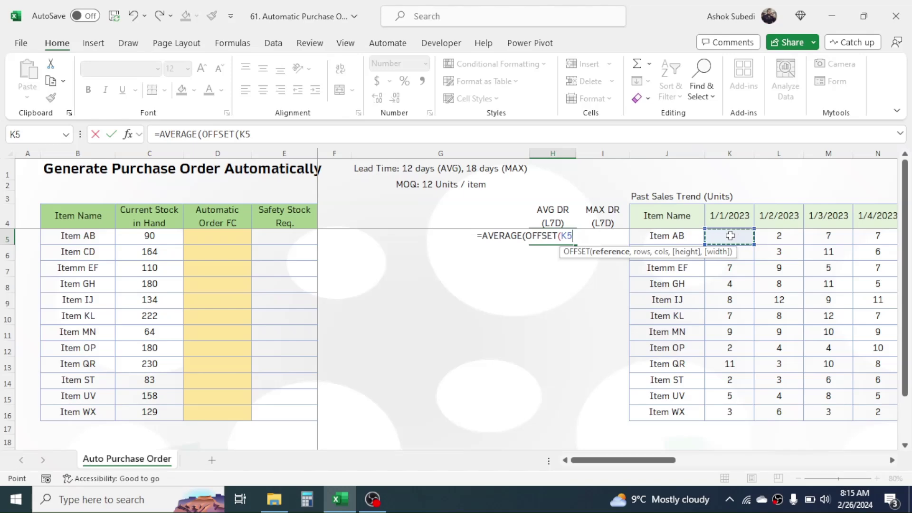
type(",")
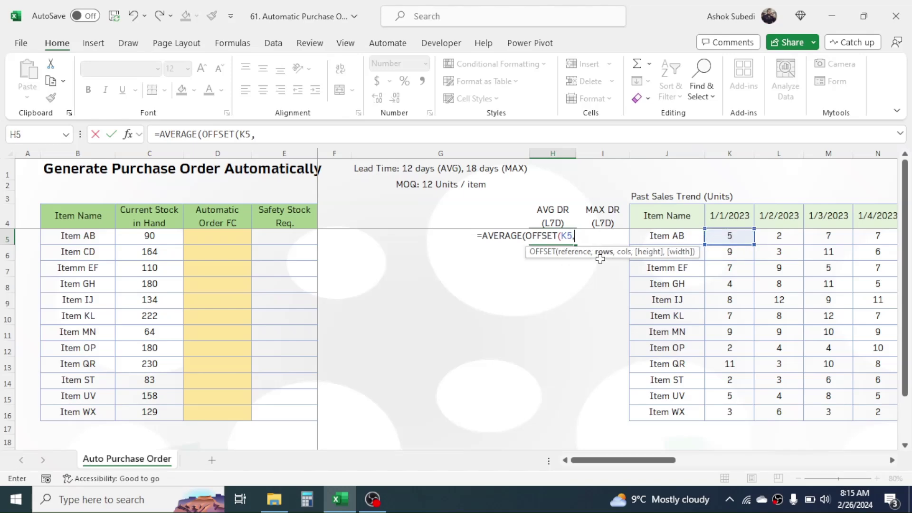
type("0,")
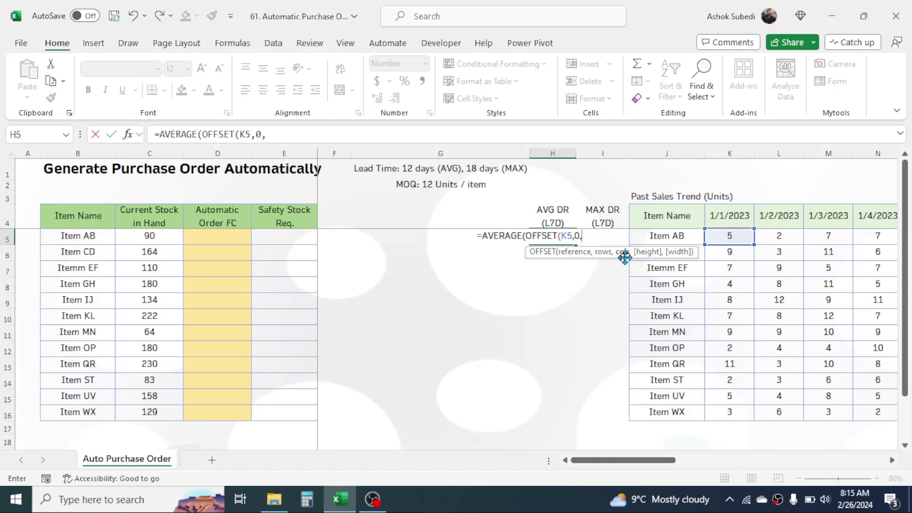
Complete the AVG DR formula in H5 with COUNTA(K5:AO5) as the column offset, height 1 and width -7
type("CO")
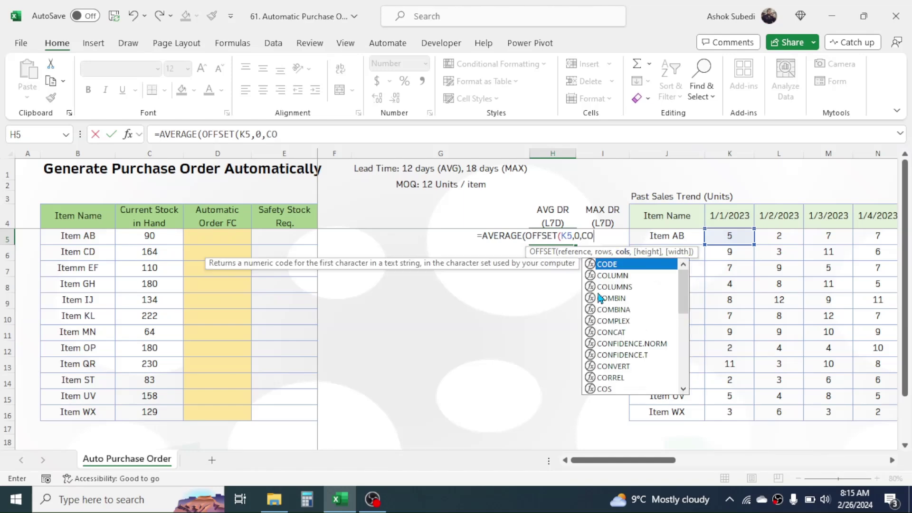
type("UNTA(")
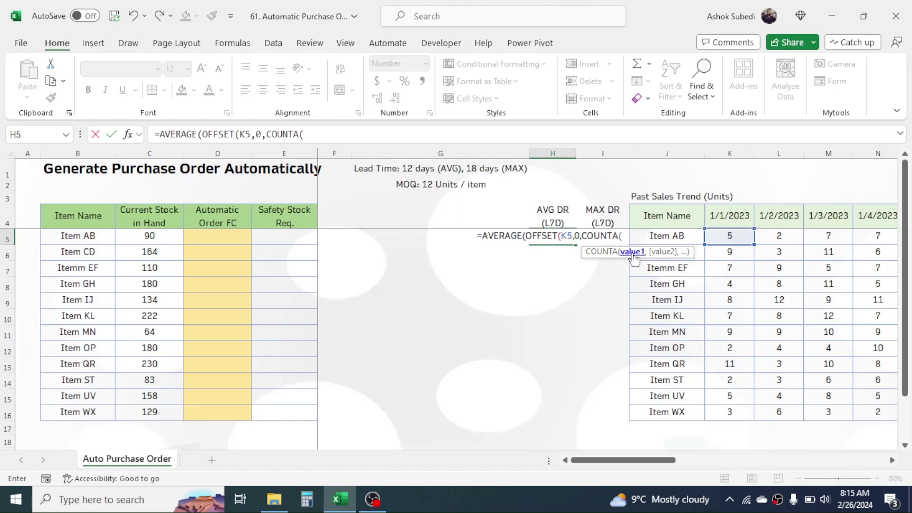
left_click_drag(728, 236, 636, 239)
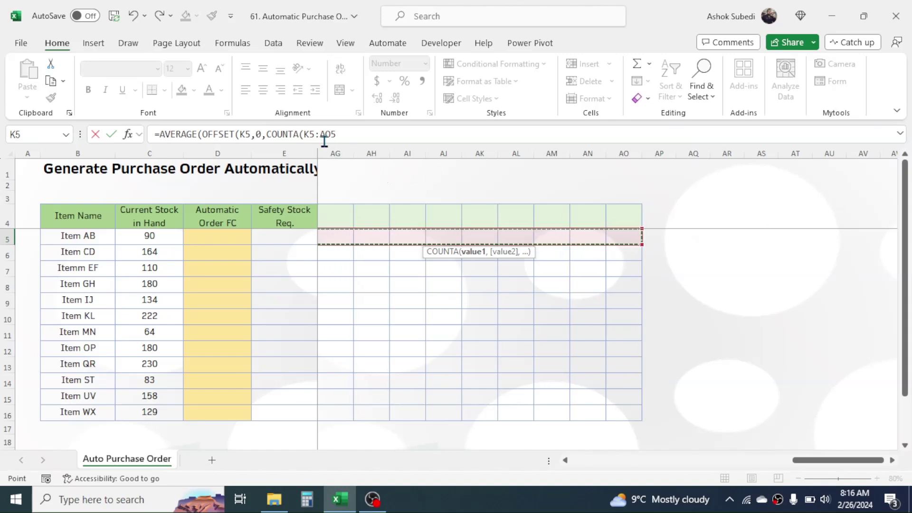
type(")")
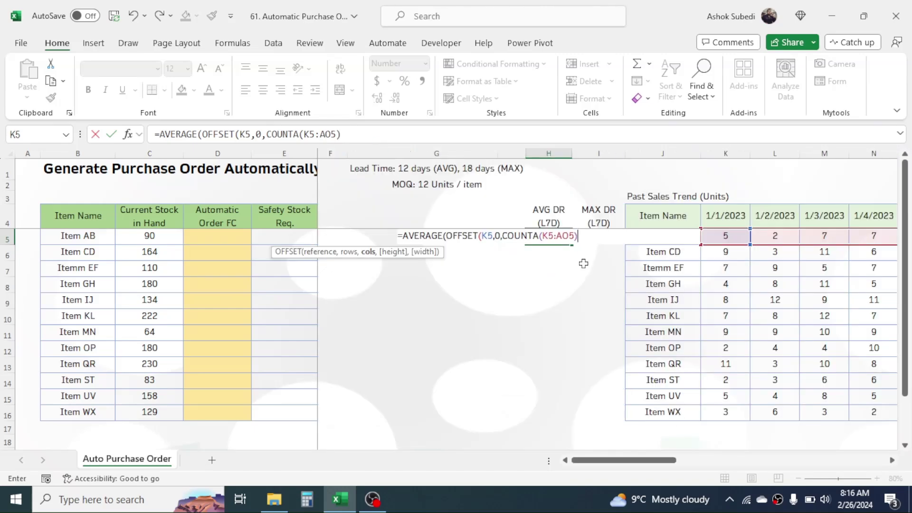
type(",")
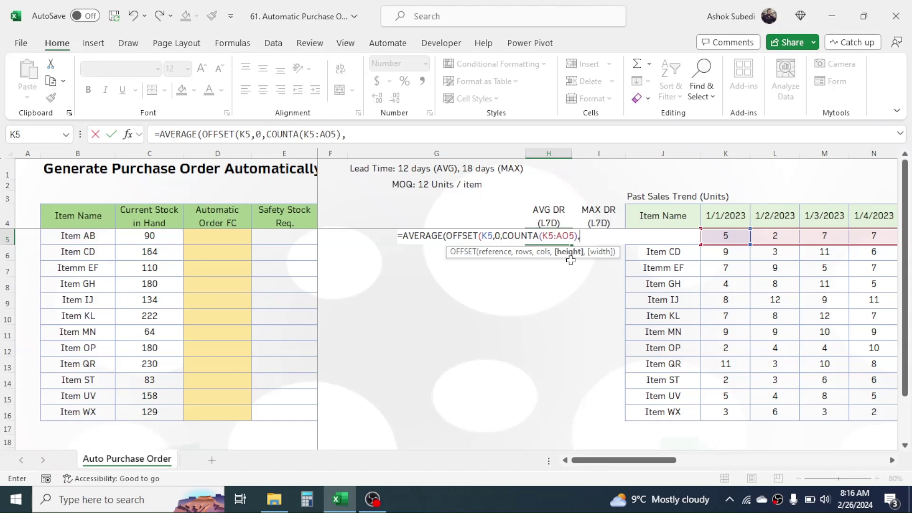
type("1,-7")
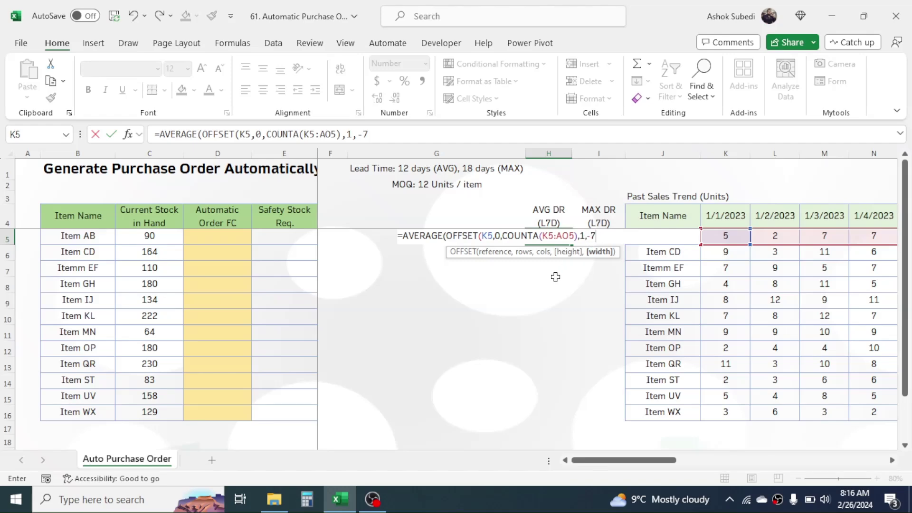
type(")")
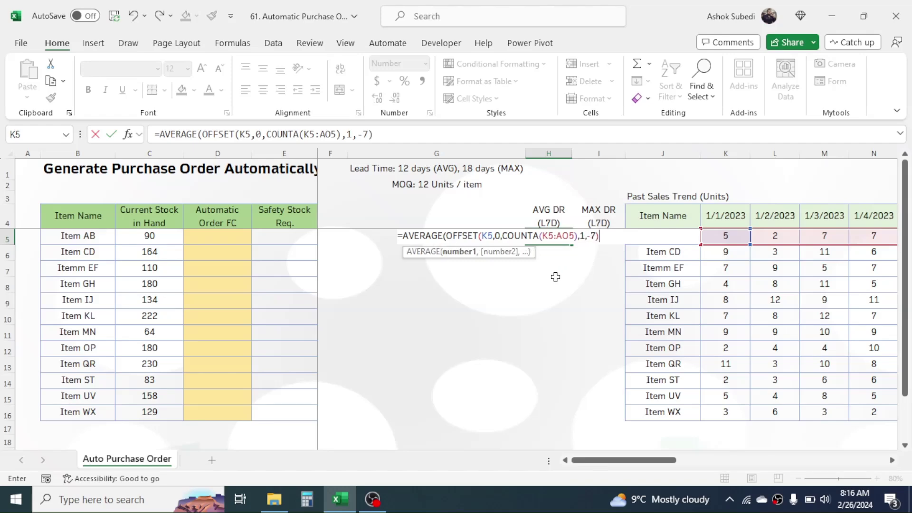
type(")")
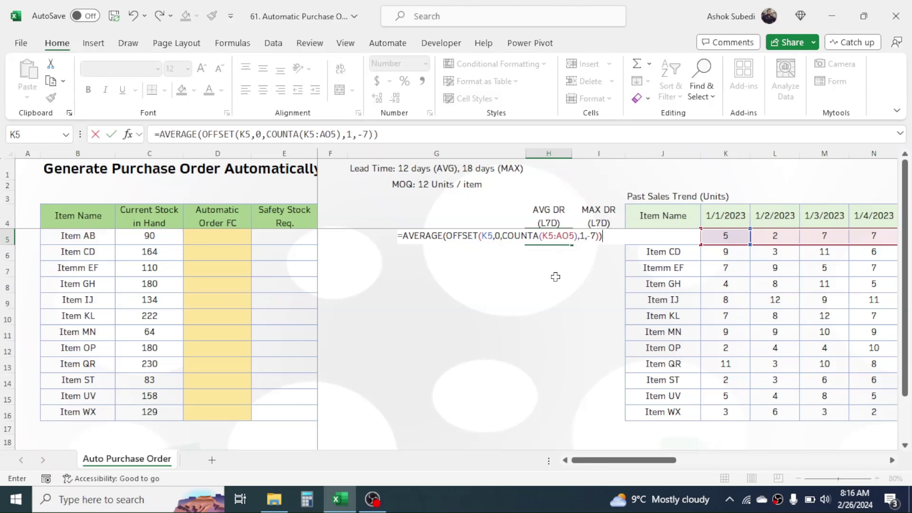
key("Return")
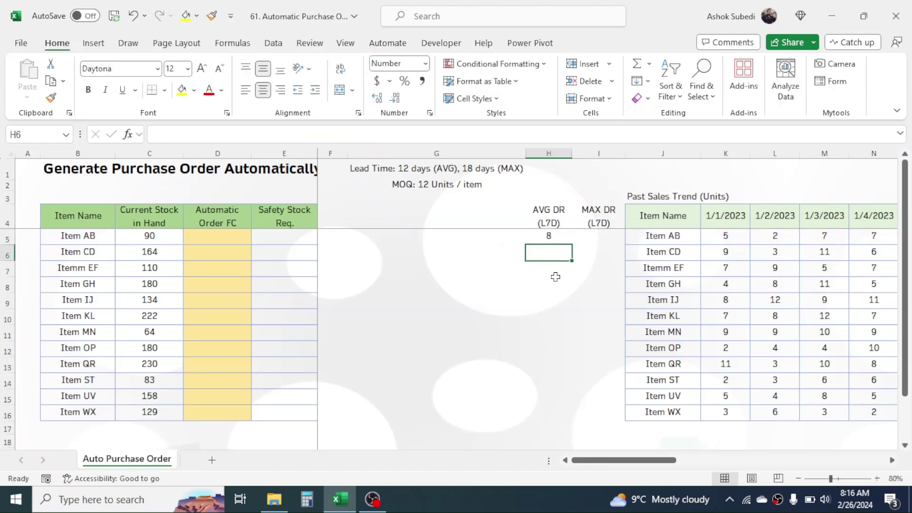
Check the AVG DR in H5 against the average of Item AB's last seven days of sales in N5:T5
left_click(550, 237)
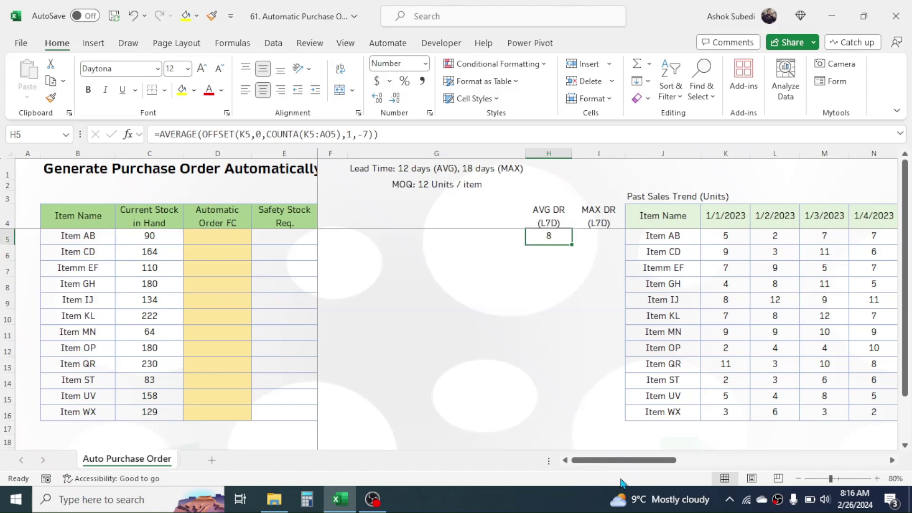
scroll(532, 380, "right", 2)
key("Down")
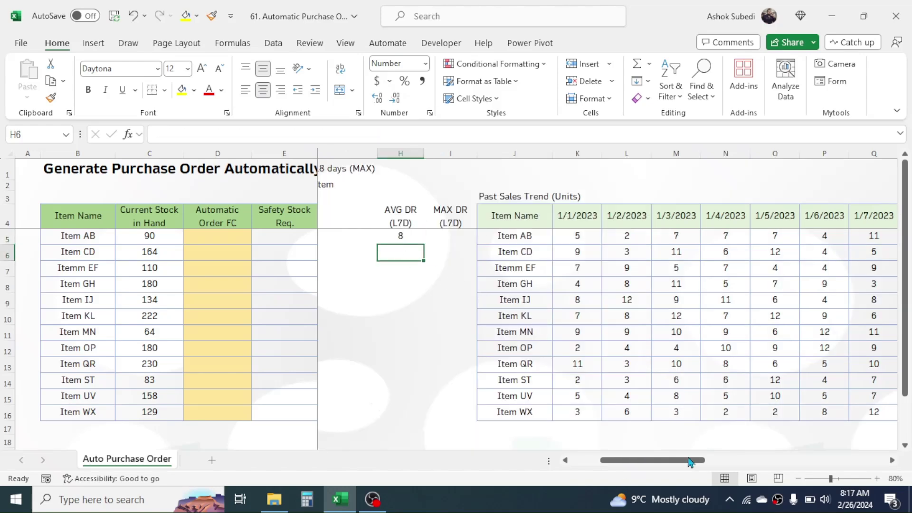
left_click_drag(657, 460, 700, 464)
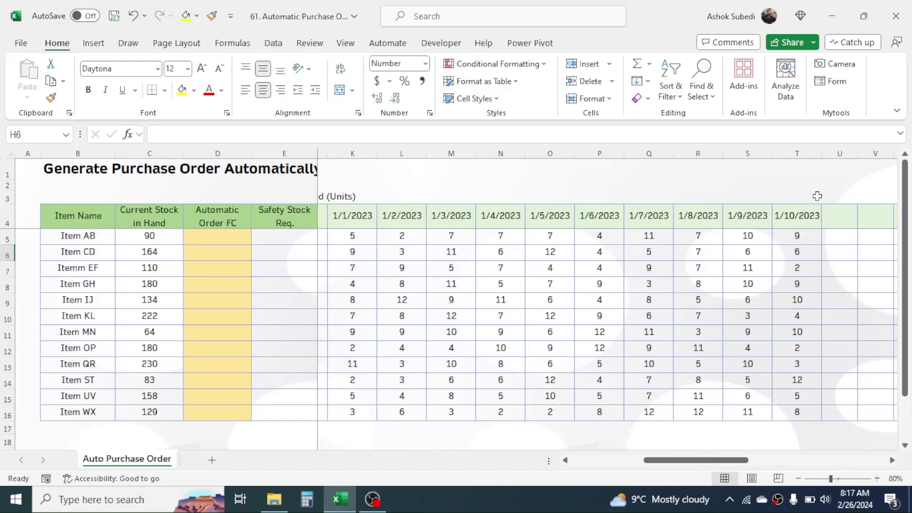
left_click_drag(792, 234, 502, 235)
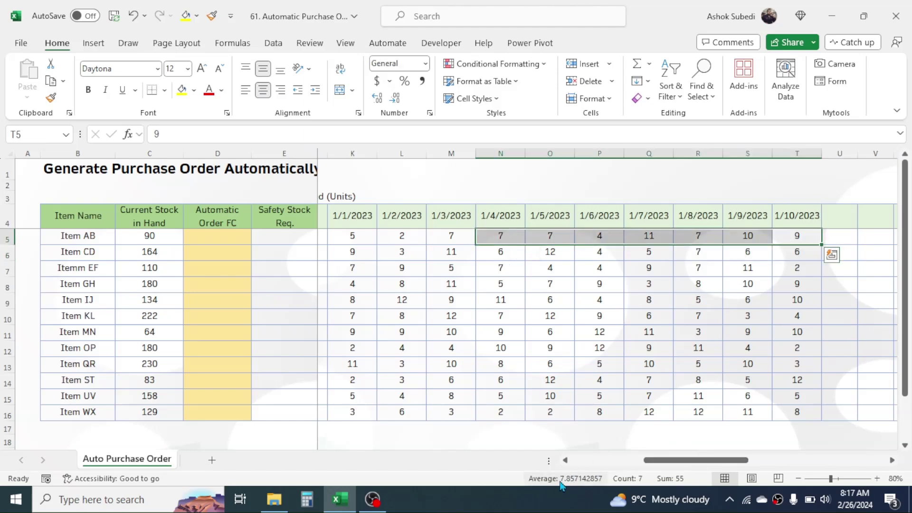
left_click_drag(743, 464, 705, 465)
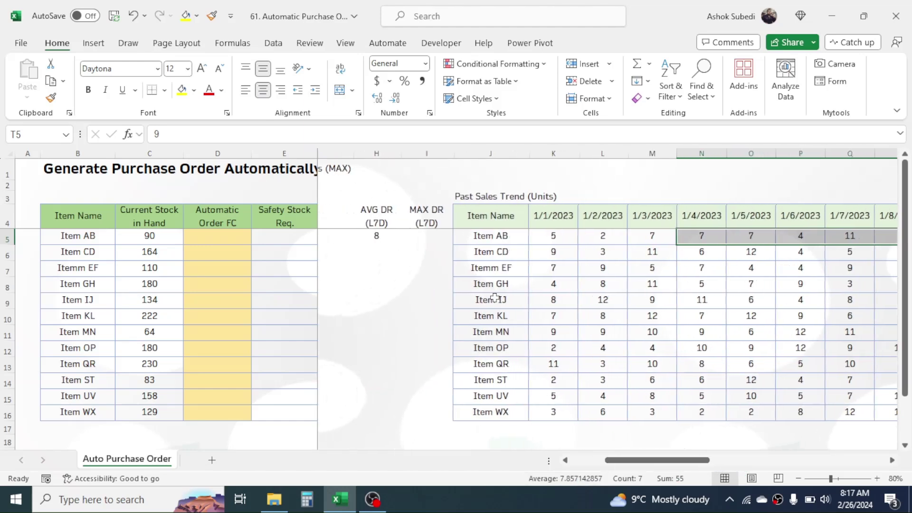
Enter a trial sales value of 32 for Item AB in U5 and check how the AVG DR in H5 responds
left_click_drag(665, 467, 726, 463)
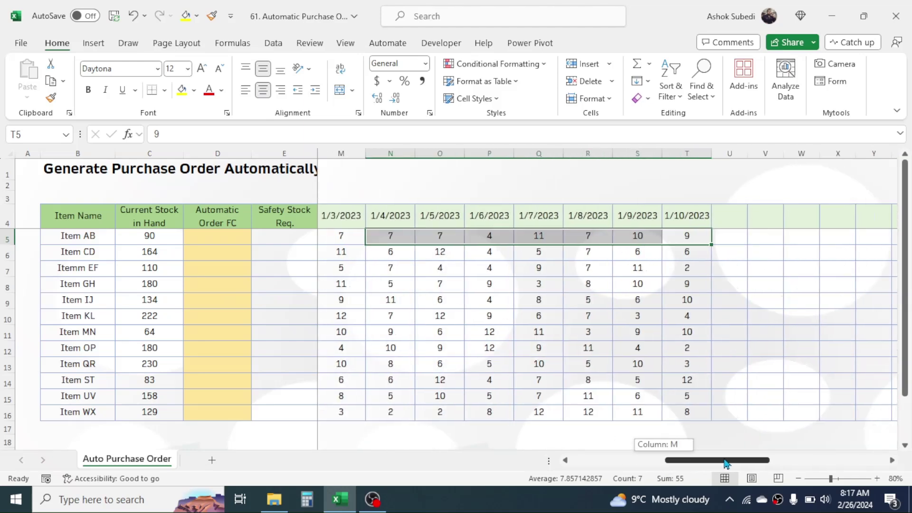
left_click(726, 237)
type("32")
key("Return")
left_click_drag(726, 463, 654, 463)
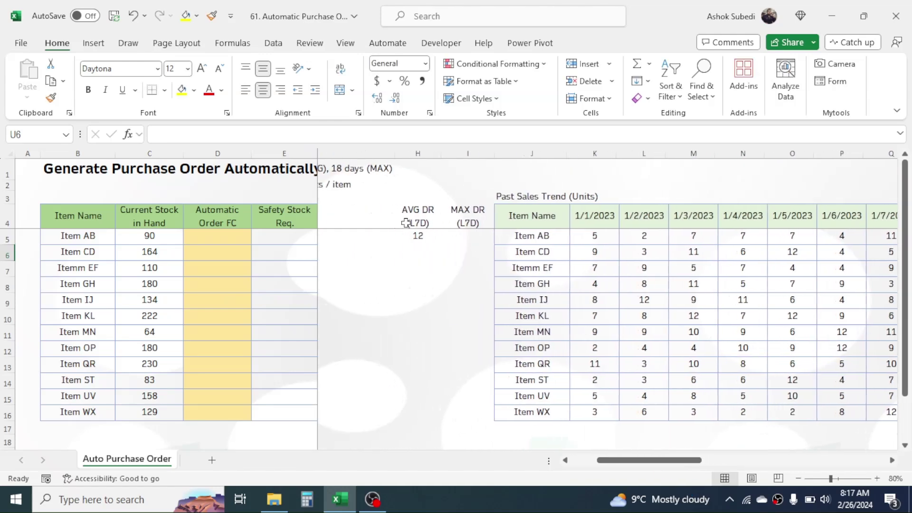
Clear Item AB's trial sales value from U5 and return to the AVG DR column
left_click_drag(652, 463, 712, 476)
left_click(774, 237)
key("Delete")
left_click_drag(718, 464, 643, 466)
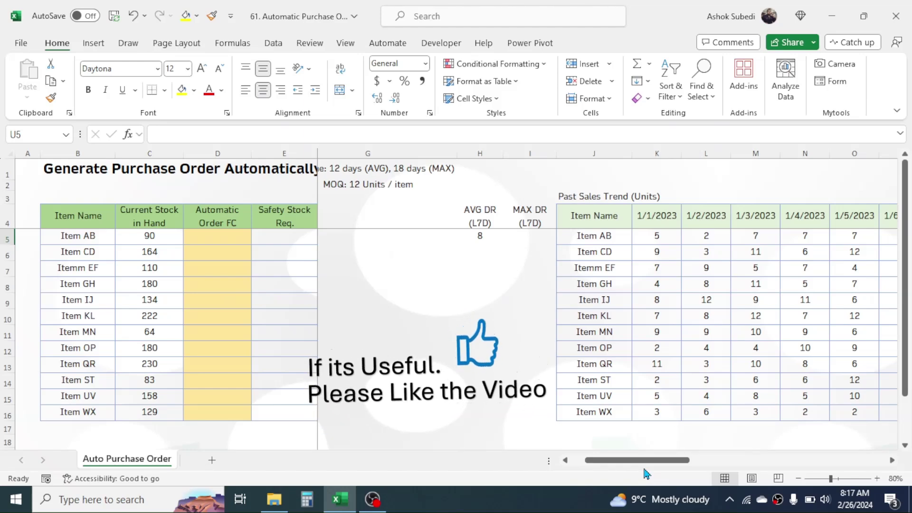
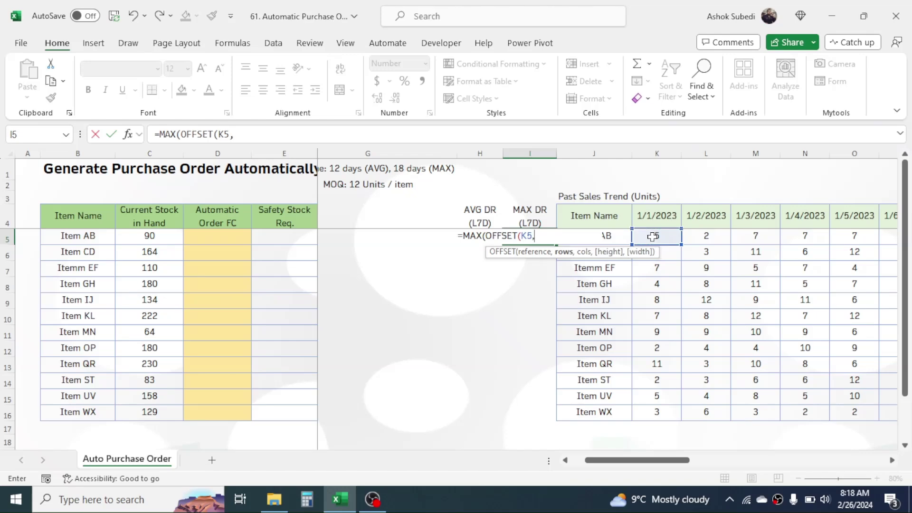
Enter the MAX DR formula for Item AB in I5 as =MAX(OFFSET(K5,0,COUNTA(K5:AO5),1,-7))
type("0,")
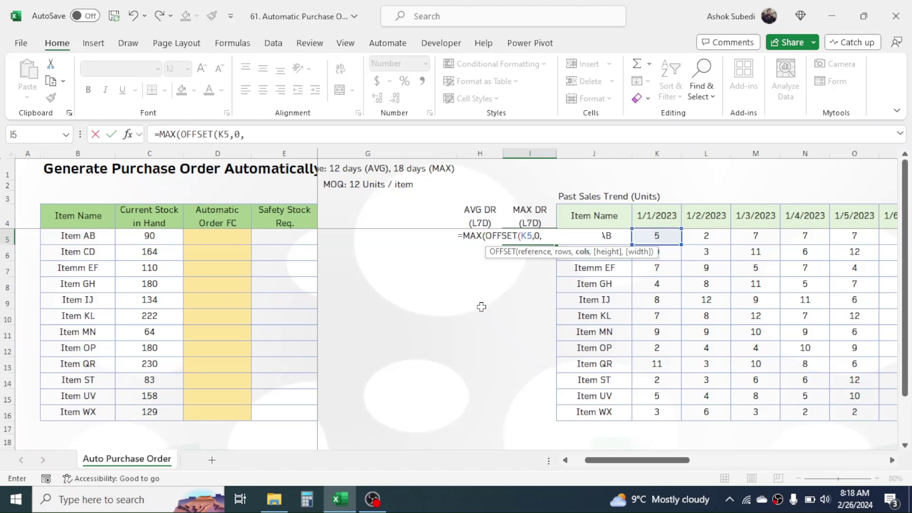
type("COUN")
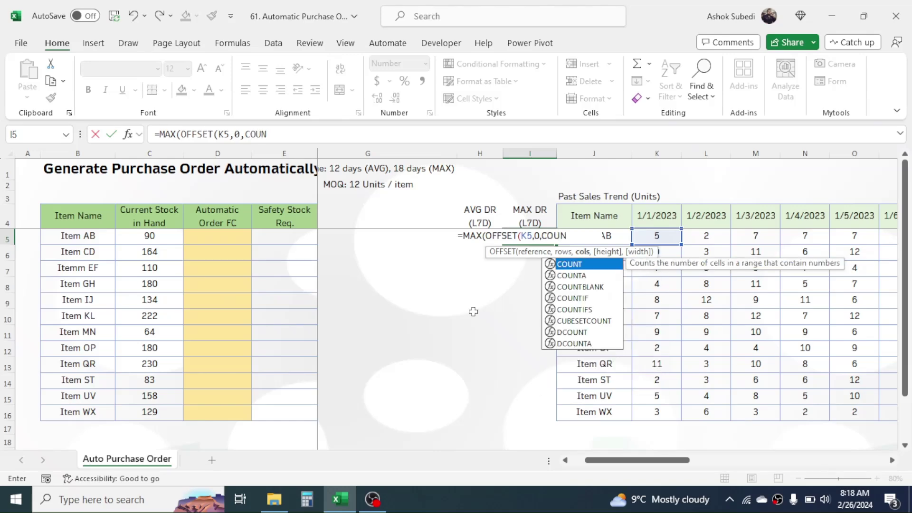
type("TA(")
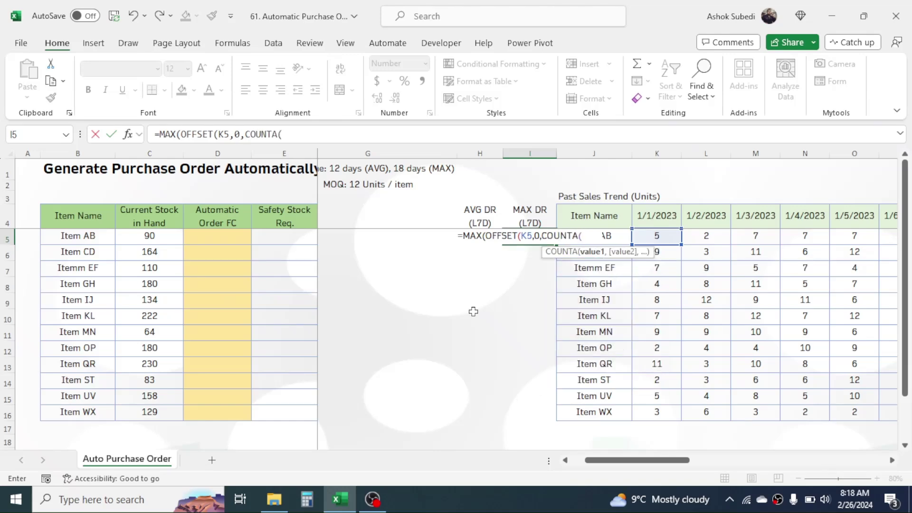
left_click_drag(658, 234, 823, 236)
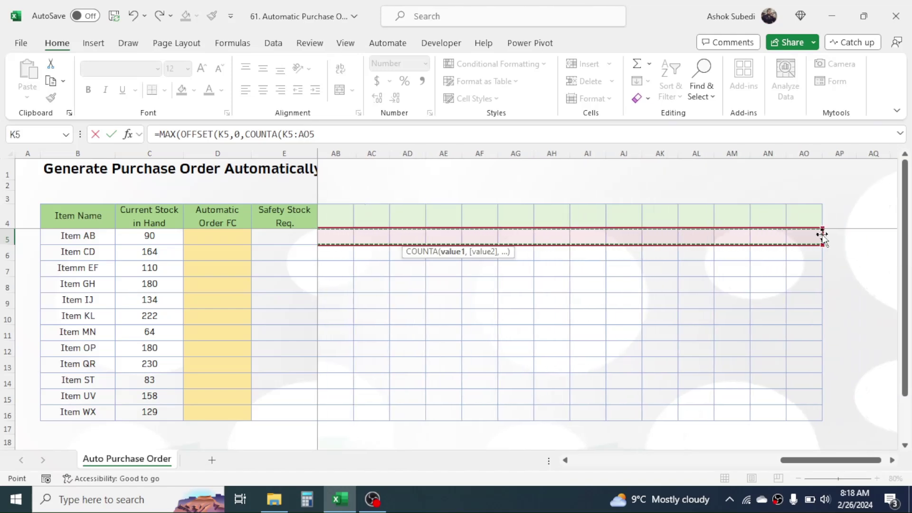
type(")")
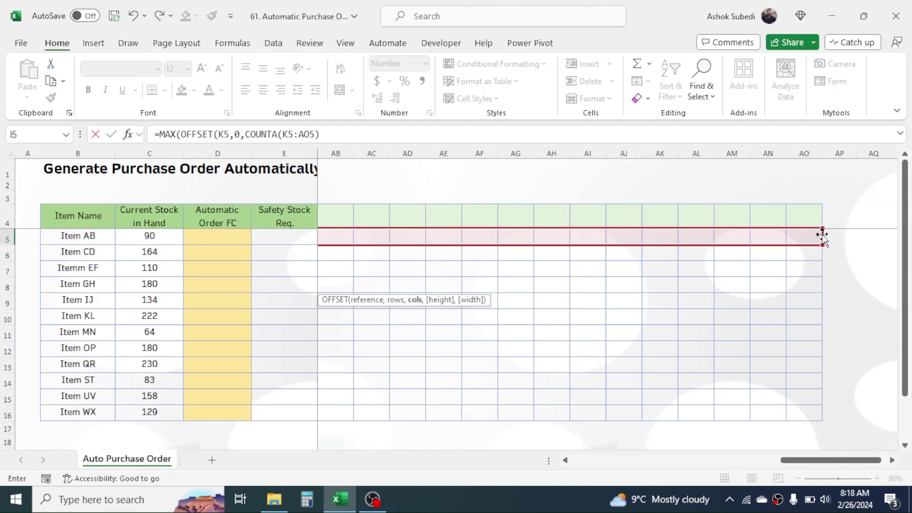
type(",")
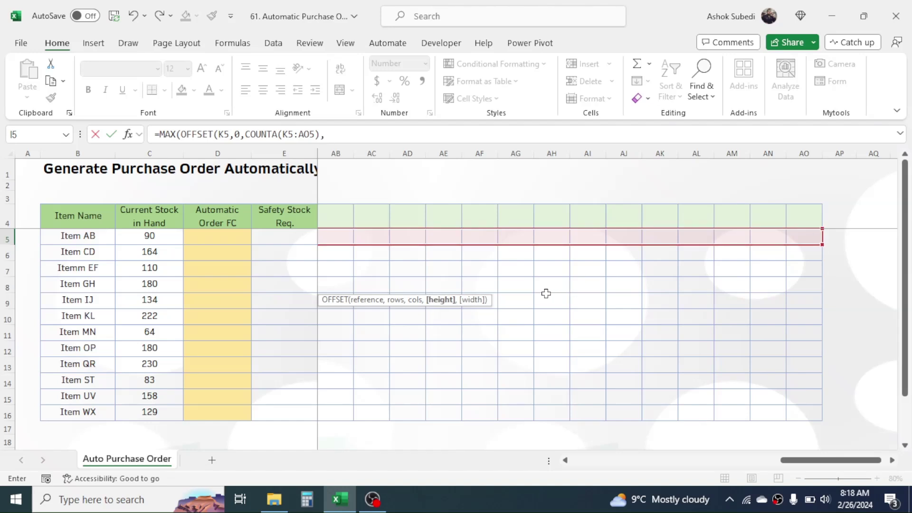
type("1,-7))")
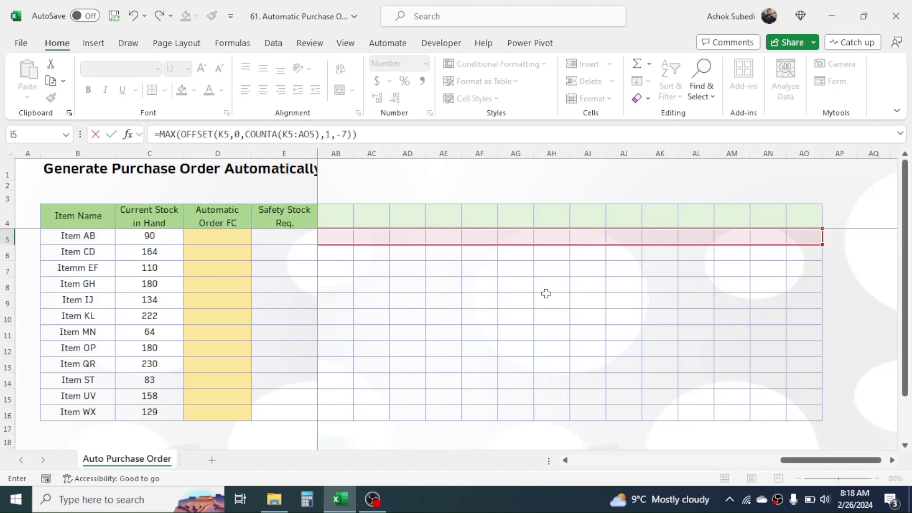
key("Return")
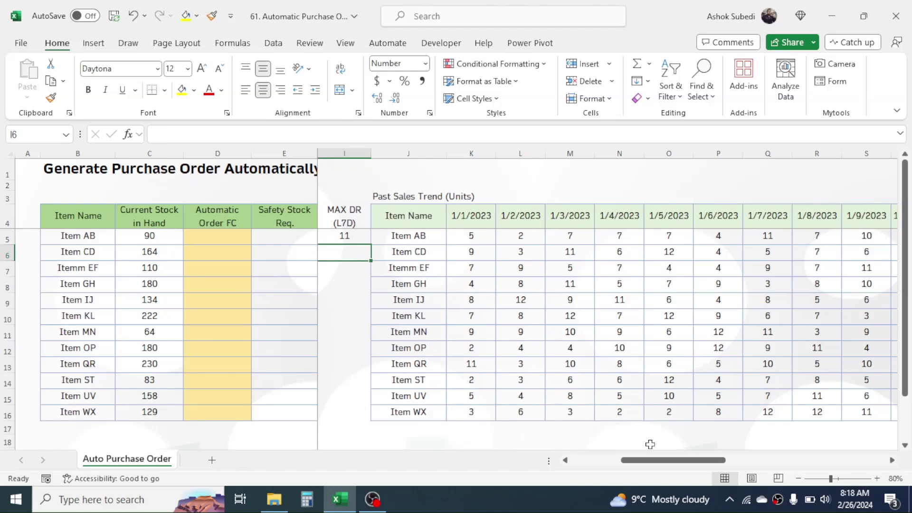
Fill the AVG DR and MAX DR formulas from H5:I5 down to row 16 for all items
left_click_drag(664, 466, 644, 461)
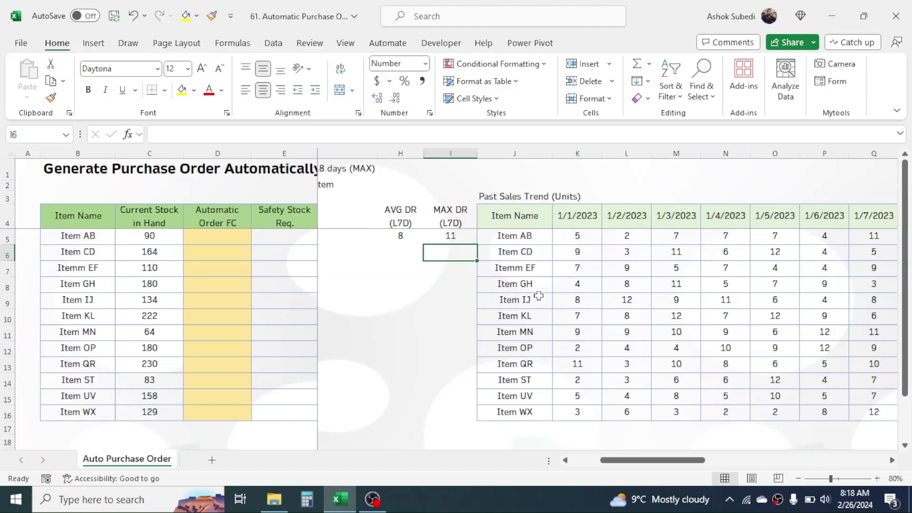
scroll(771, 250, "right", 3)
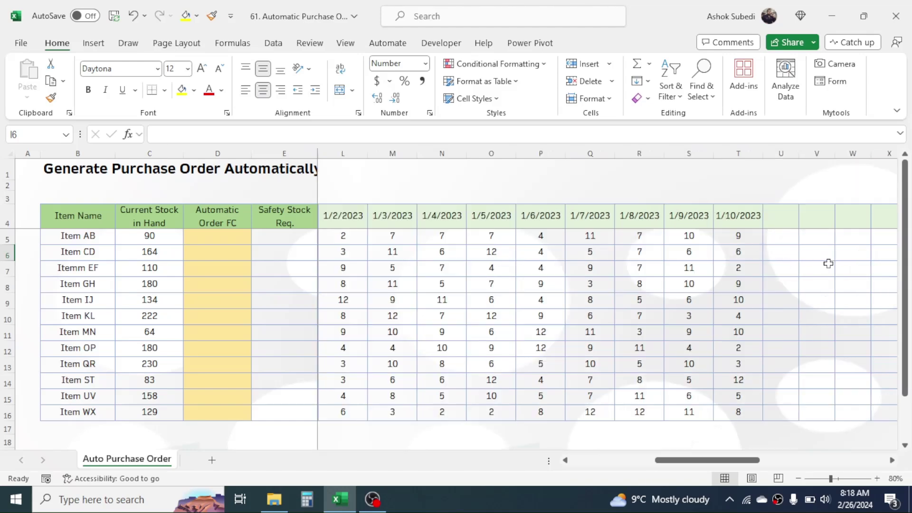
left_click_drag(721, 460, 659, 463)
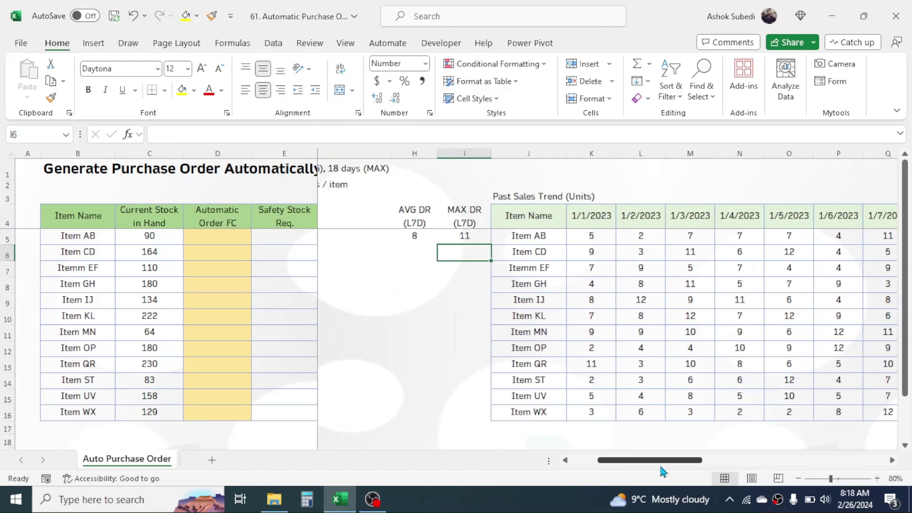
left_click(547, 291)
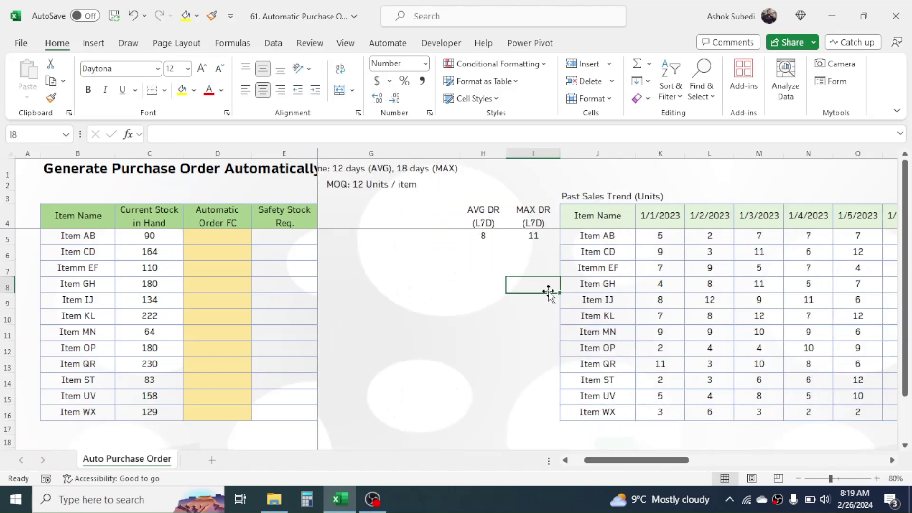
left_click_drag(484, 235, 544, 421)
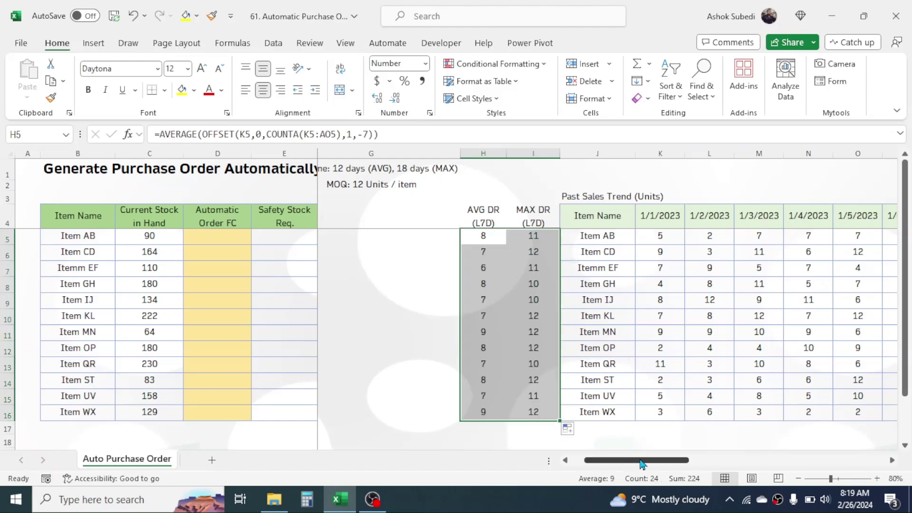
left_click_drag(638, 464, 613, 466)
left_click(603, 268)
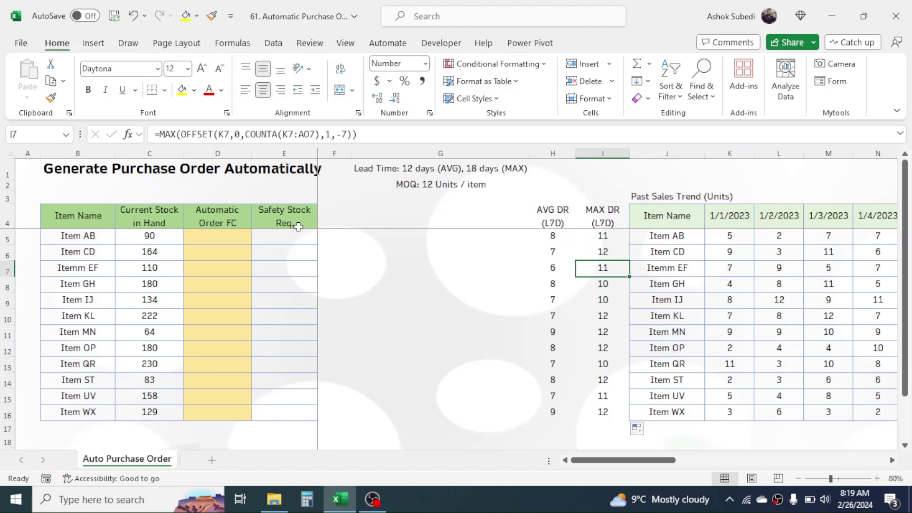
Enter the Safety Stock Req. formula =I5*18-H5*12 for Item AB in E5 and fill it down to E16 for all items
left_click(281, 240)
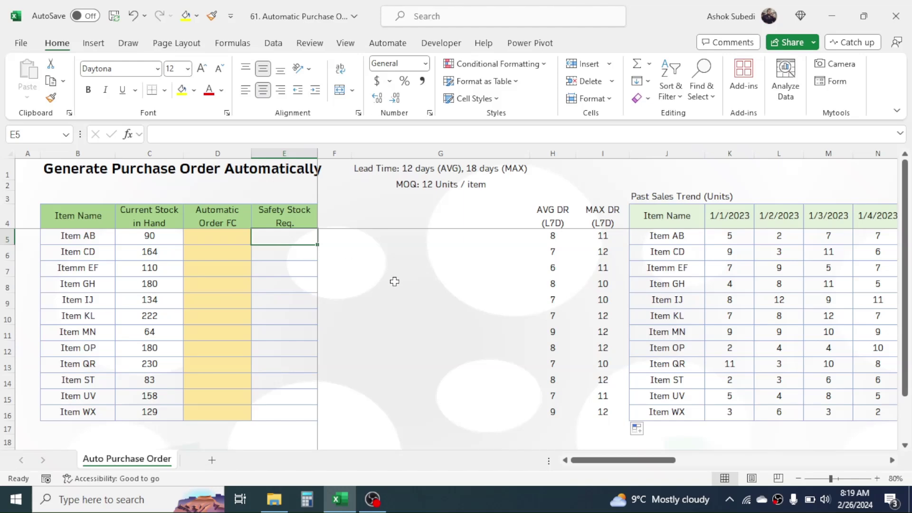
type("=")
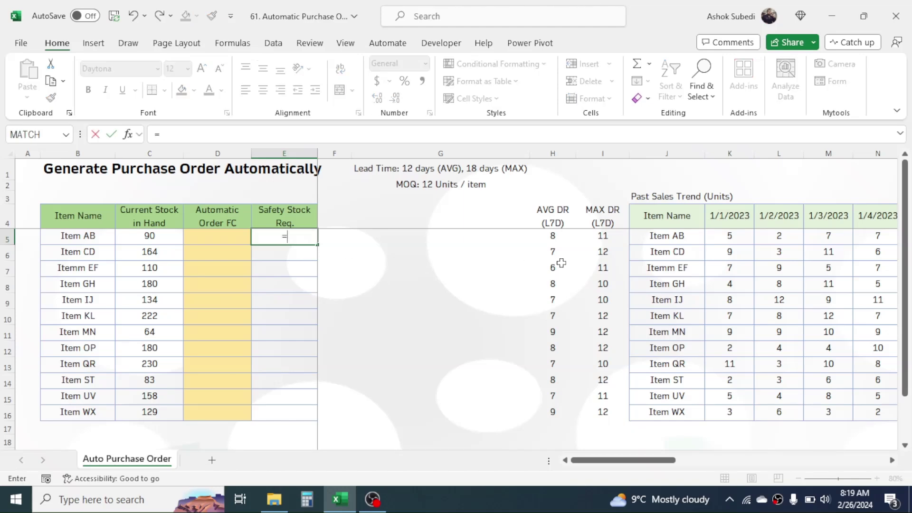
left_click(603, 236)
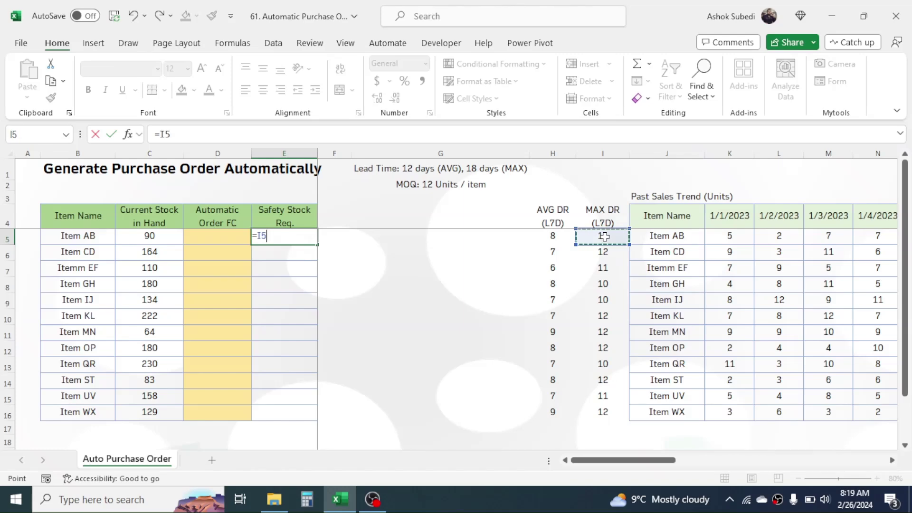
type("*")
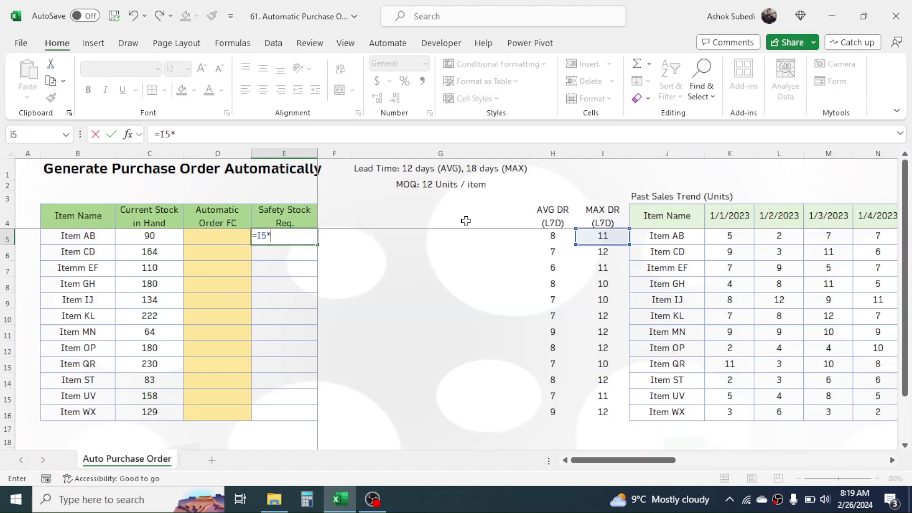
type("18-")
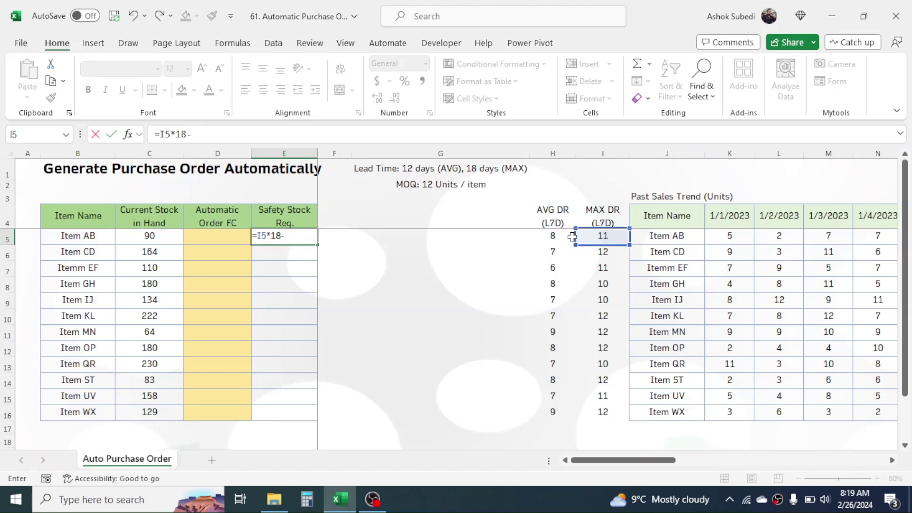
left_click(552, 236)
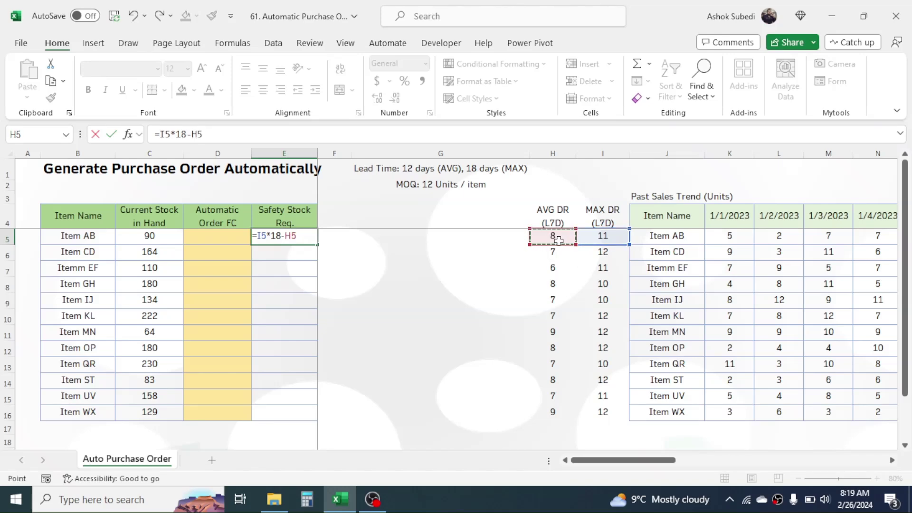
type("*12")
key("Return")
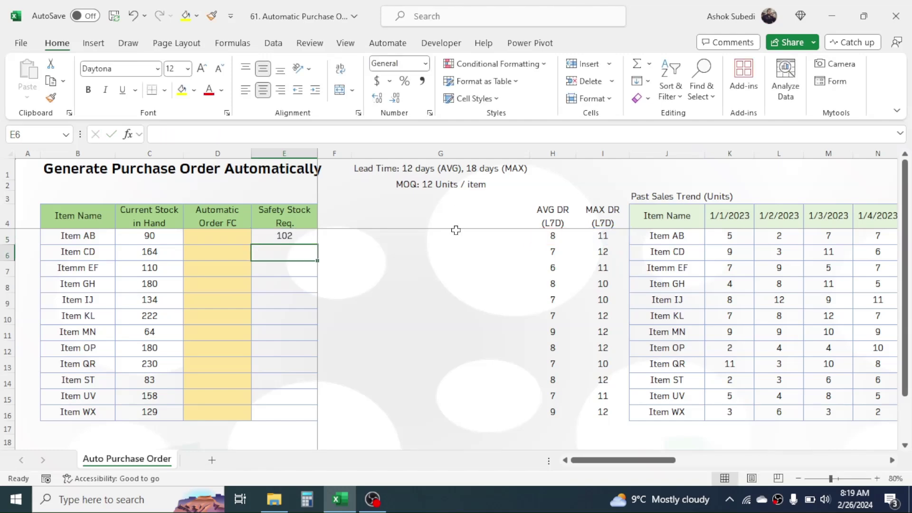
left_click(295, 233)
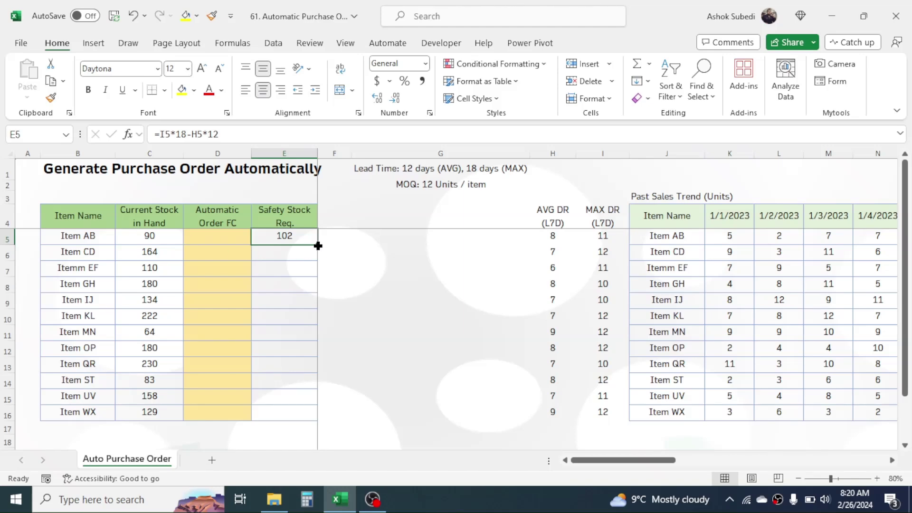
left_click_drag(317, 245, 307, 417)
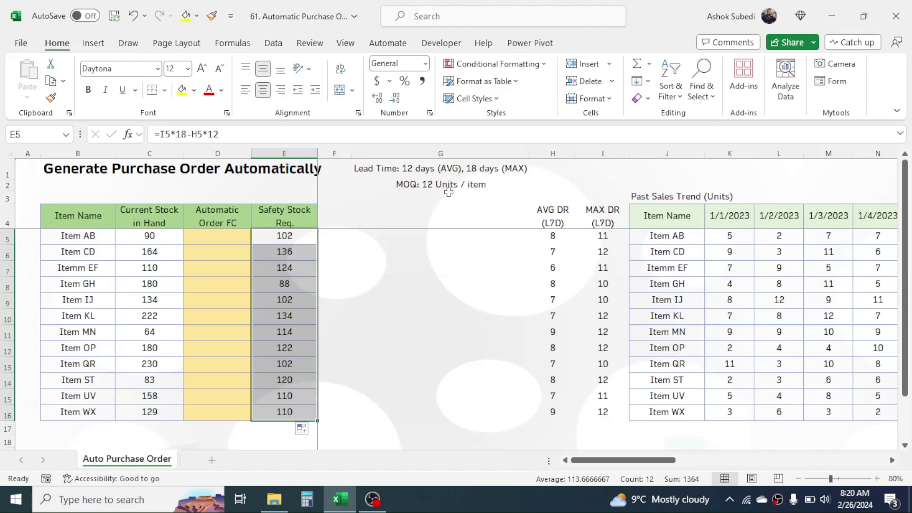
left_click(218, 236)
left_click(223, 154)
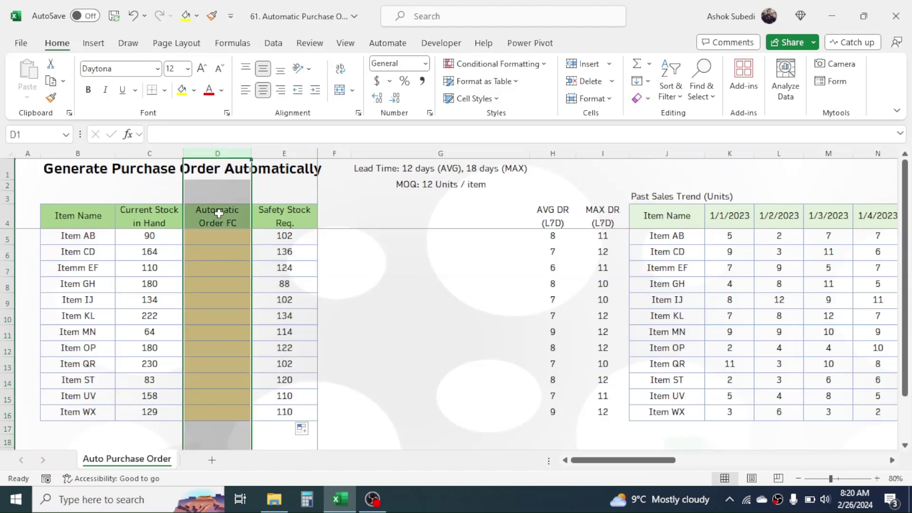
left_click(210, 247)
left_click(217, 240)
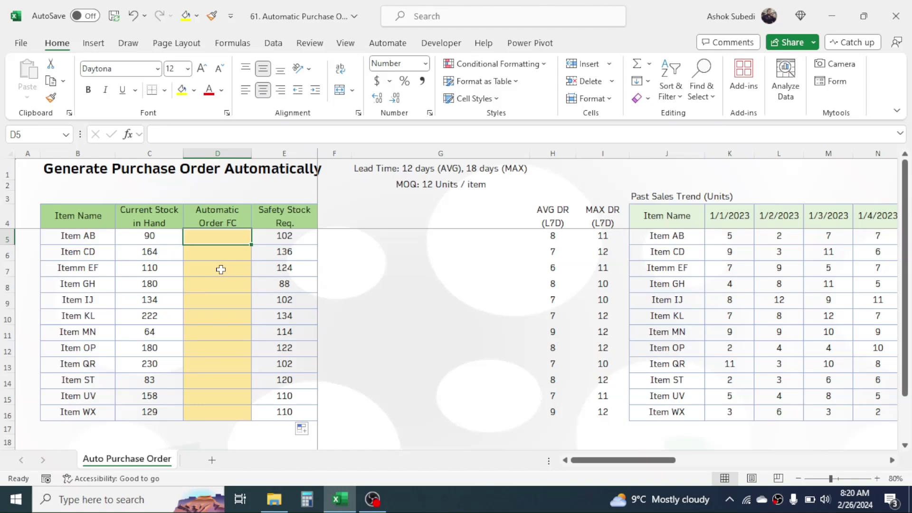
left_click(164, 236)
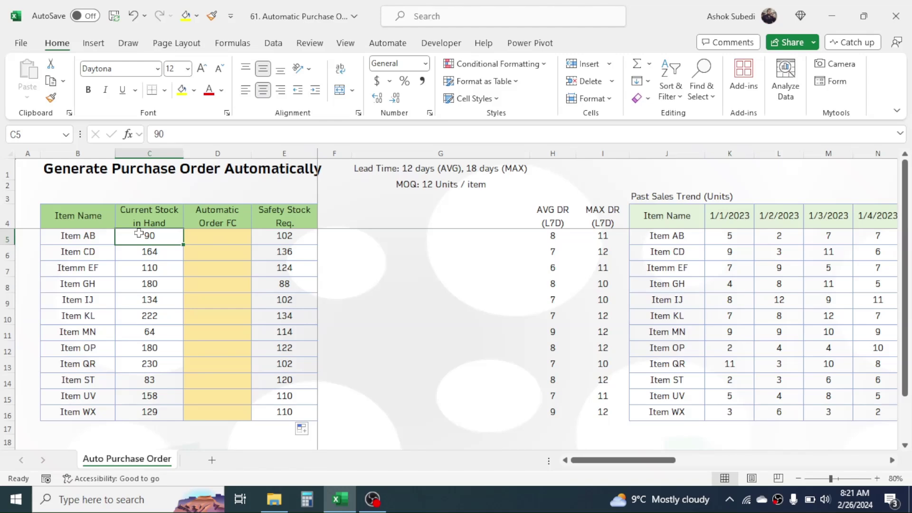
Enter the Automatic Order FC formula for Item AB in D5 as =IF((E5-C5)>11,E5-C5,0)
left_click(198, 235)
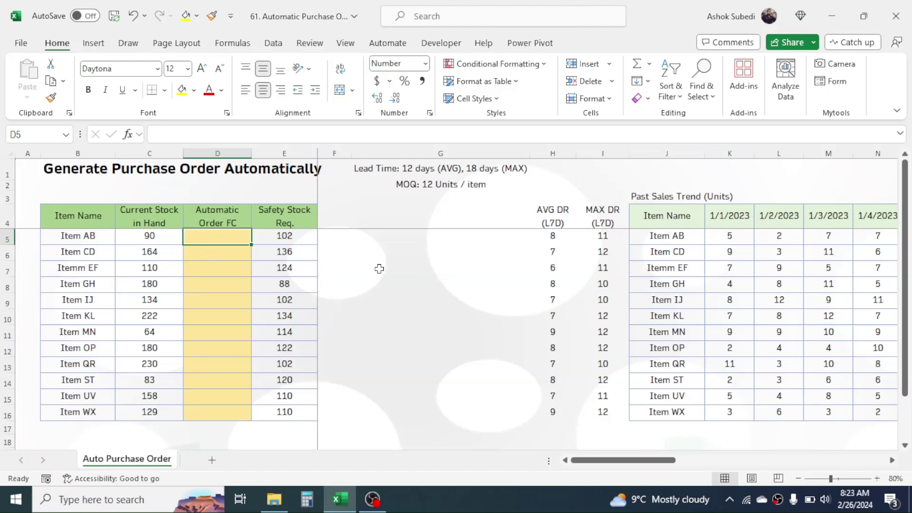
type("=IF")
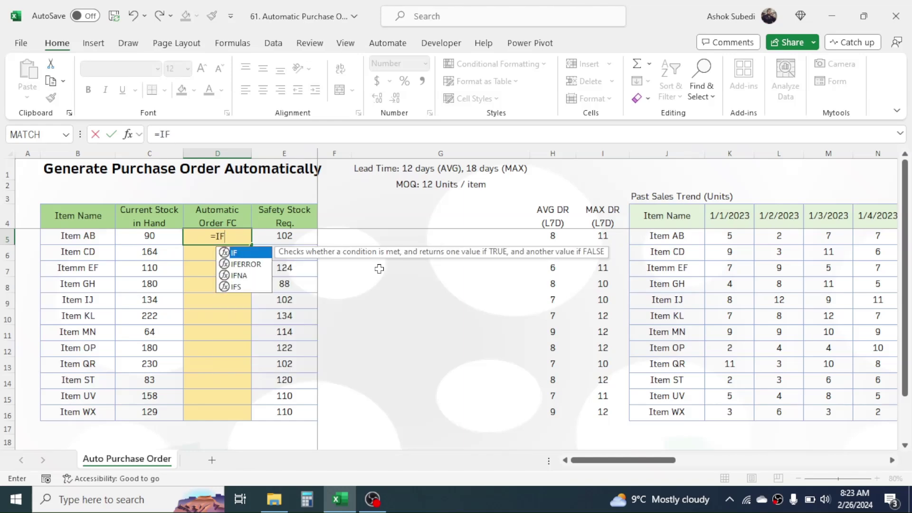
type("(")
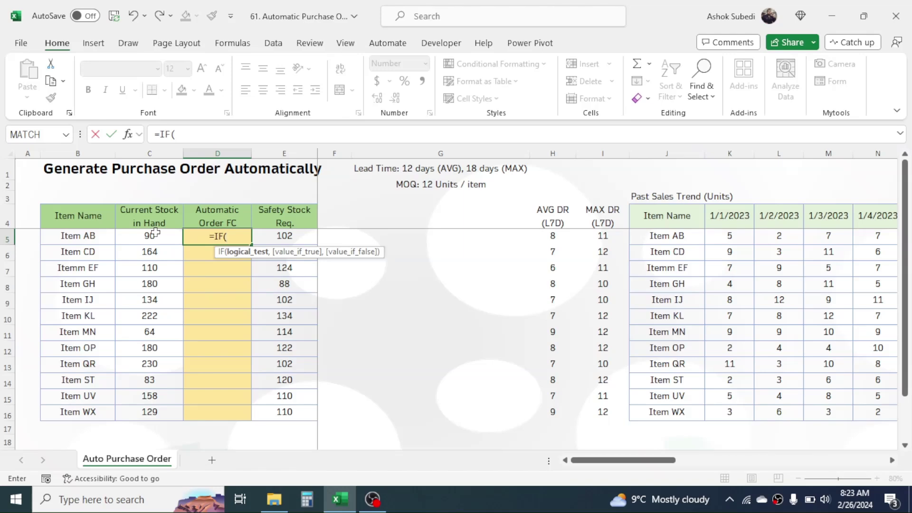
type("(")
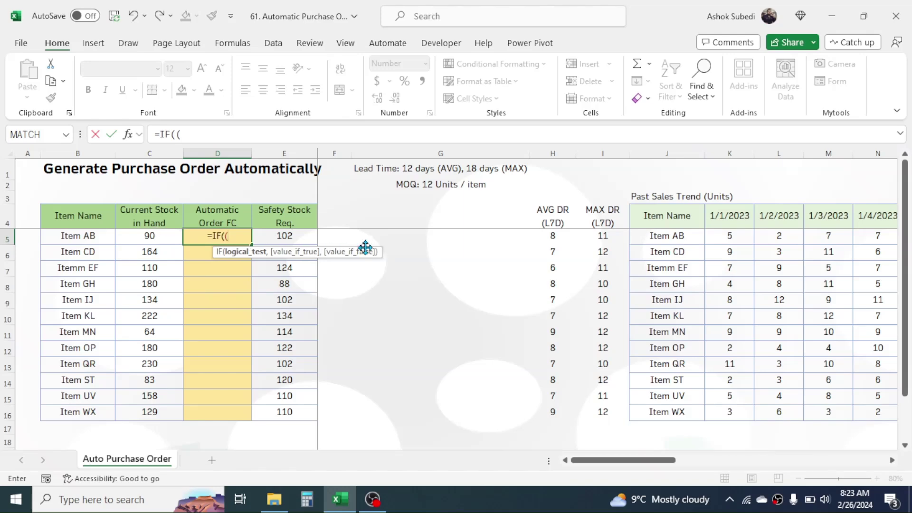
left_click(301, 236)
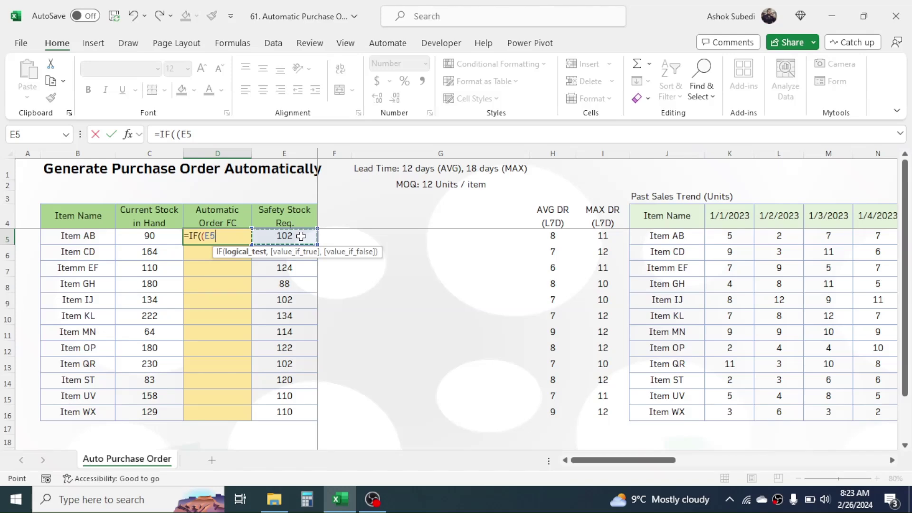
type("-")
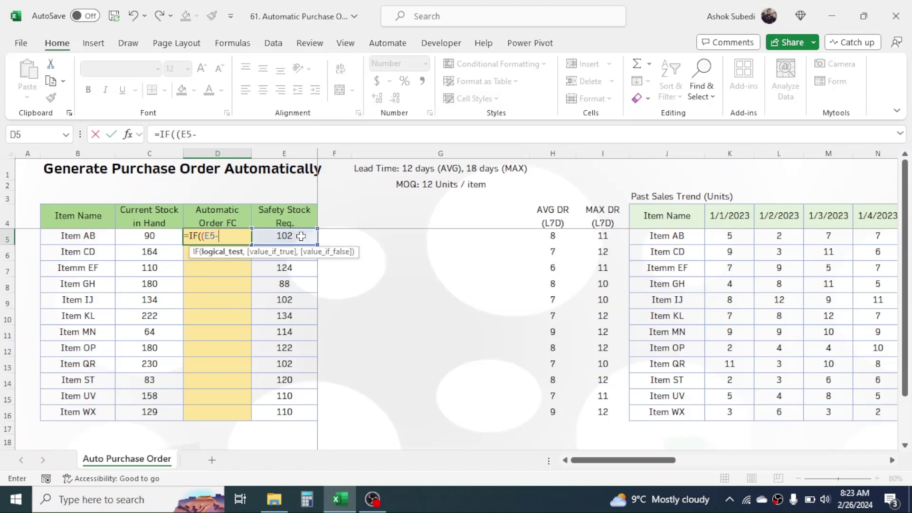
left_click(138, 237)
type(")")
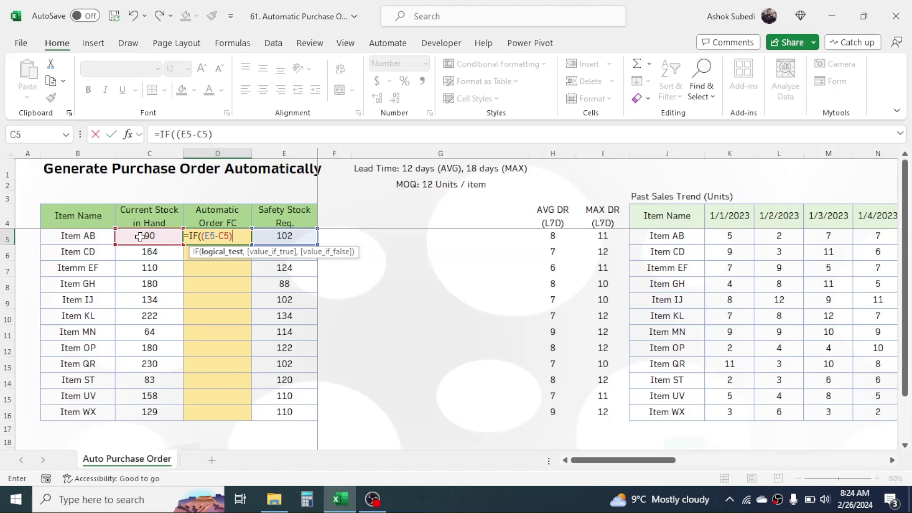
type(">11,")
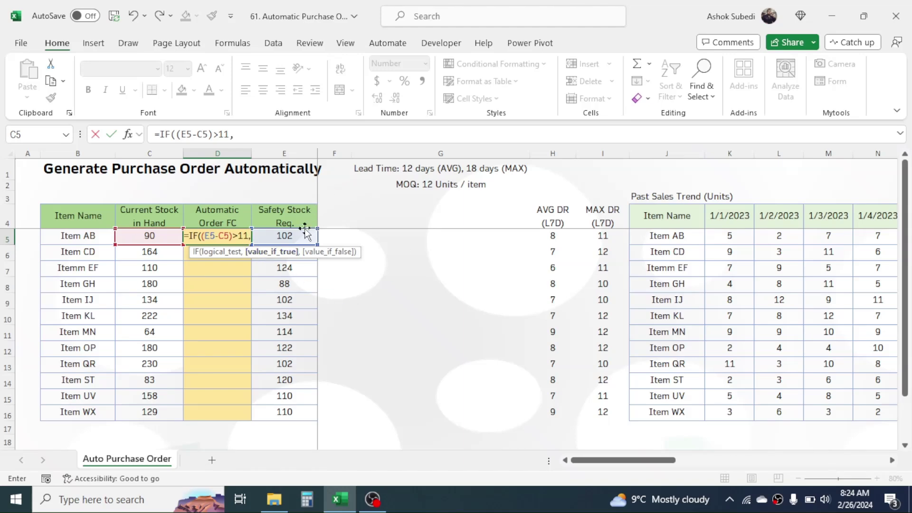
left_click(286, 236)
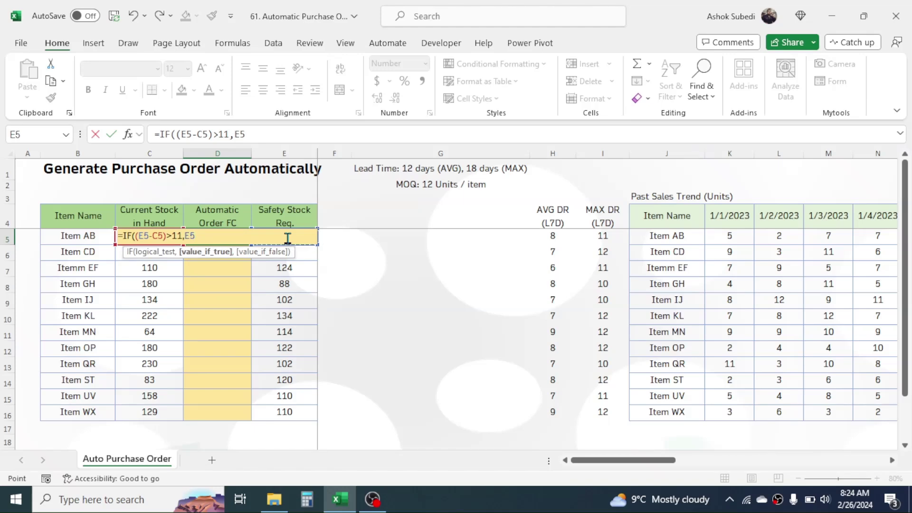
type("-")
type("C")
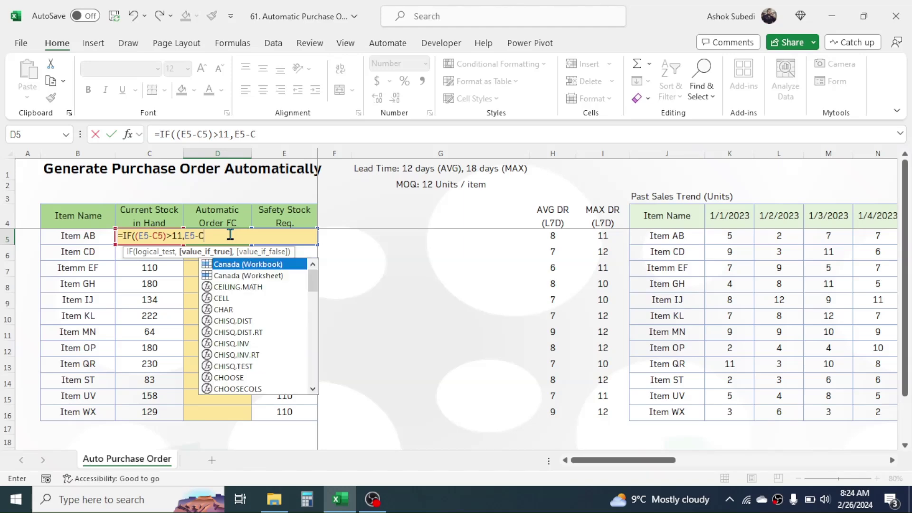
type("5")
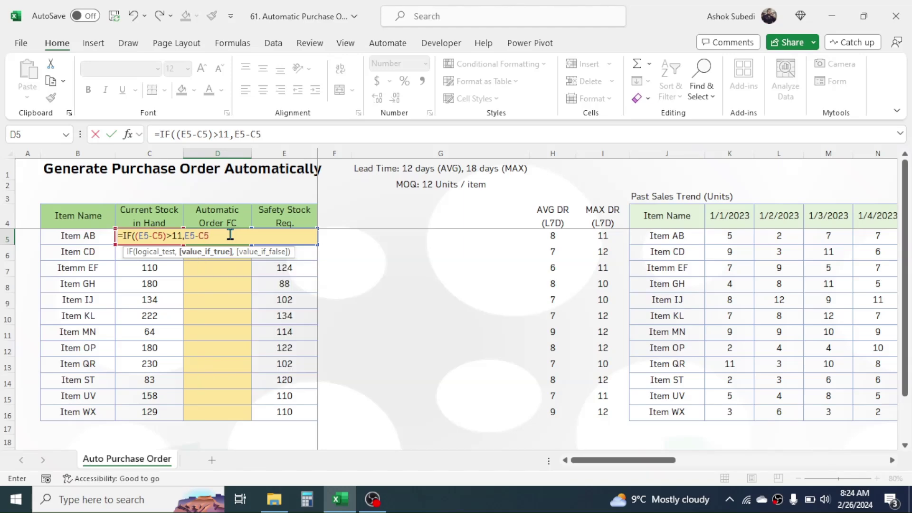
type(",")
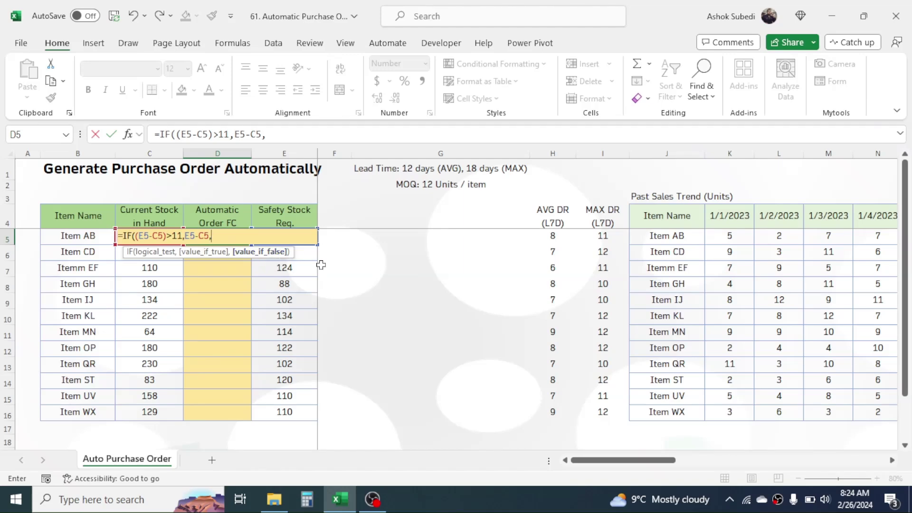
type("0)")
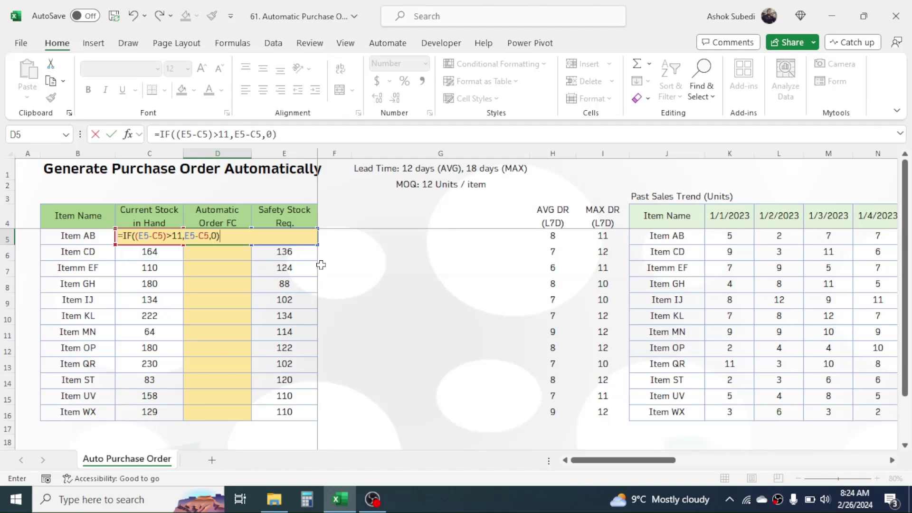
key("Return")
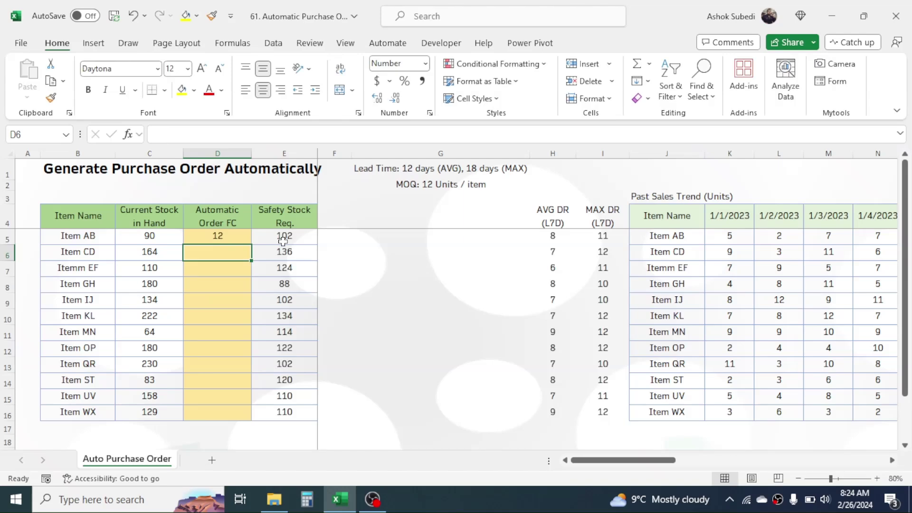
Set Item AB's current stock in C5 to a trial value of 91 to test the minimum order condition
left_click(219, 235)
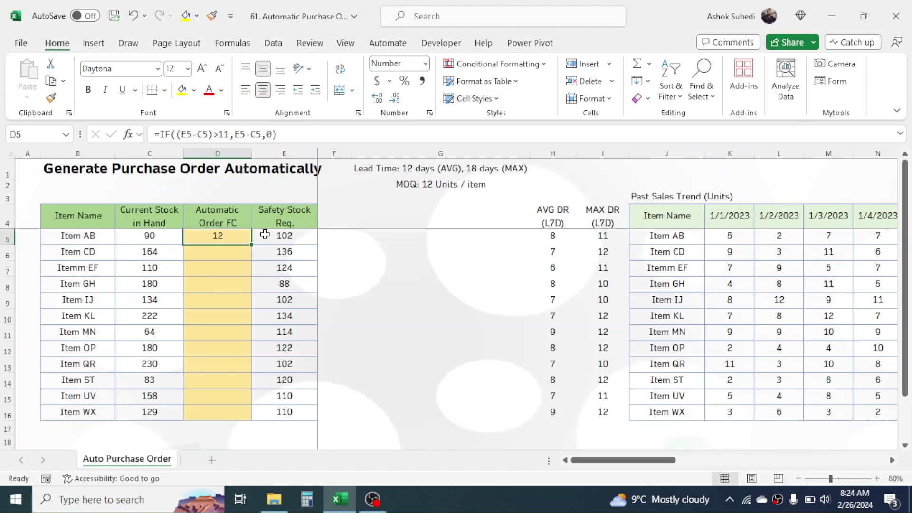
left_click(168, 239)
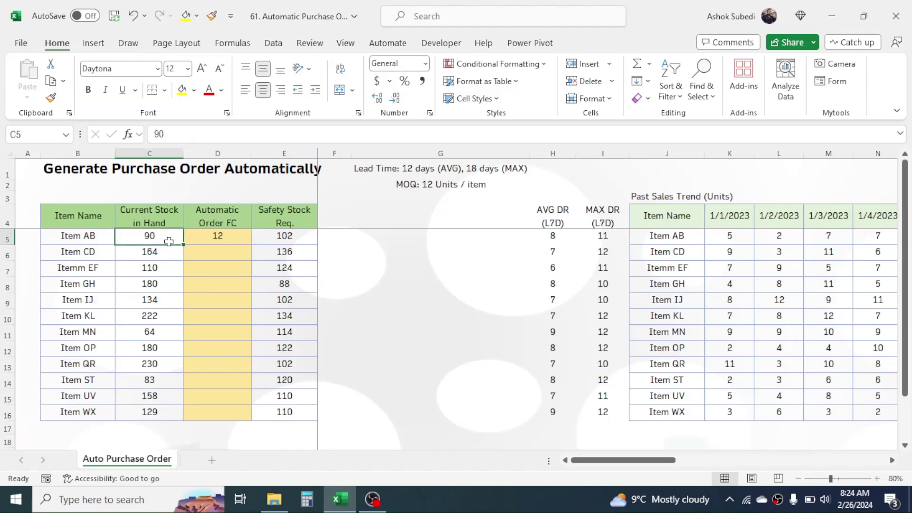
type("91")
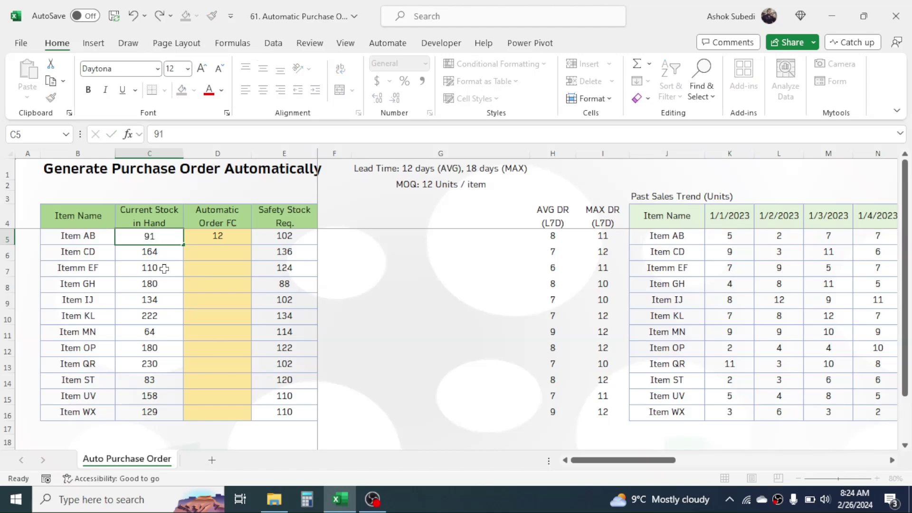
key("Return")
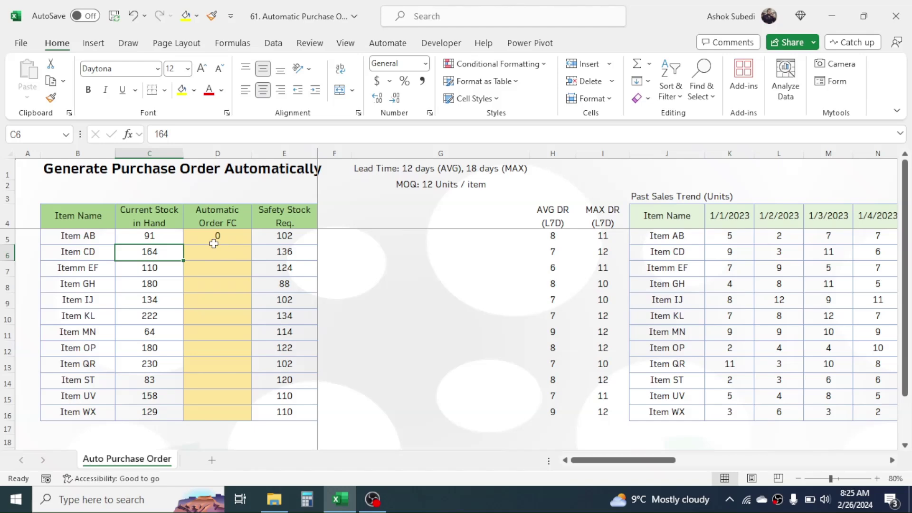
Set Item AB's current stock in C5 back to 90
left_click(161, 240)
key("F2")
key("BackSpace")
type("0")
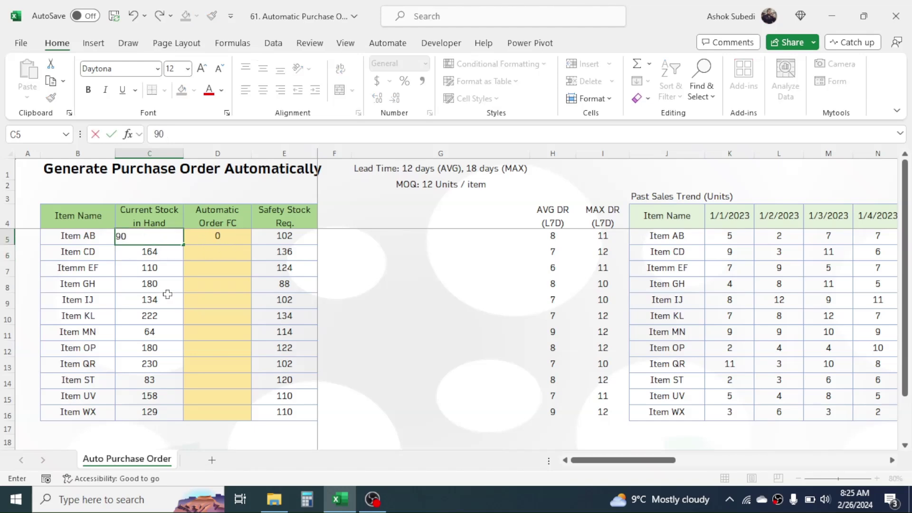
key("Return")
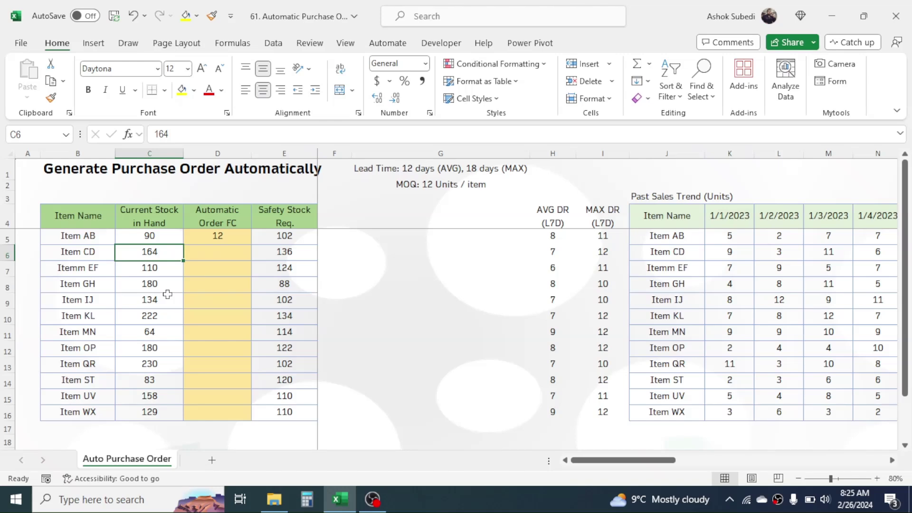
Fill the Automatic Order FC formula from D5 down to D16 for all items
left_click(232, 233)
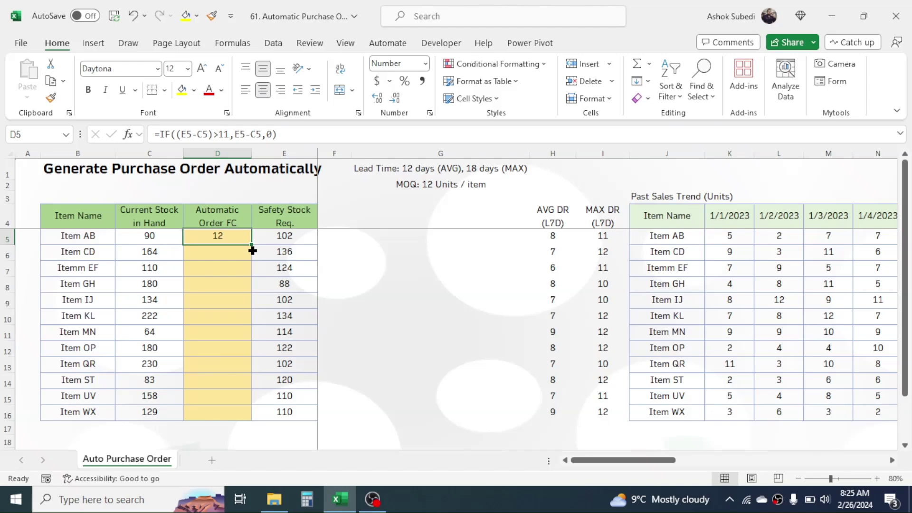
left_click_drag(253, 247, 237, 414)
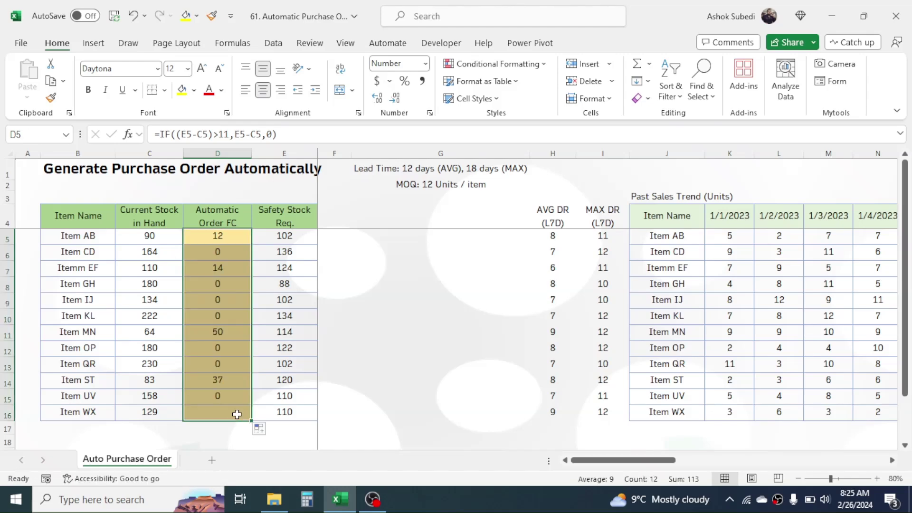
left_click(307, 348)
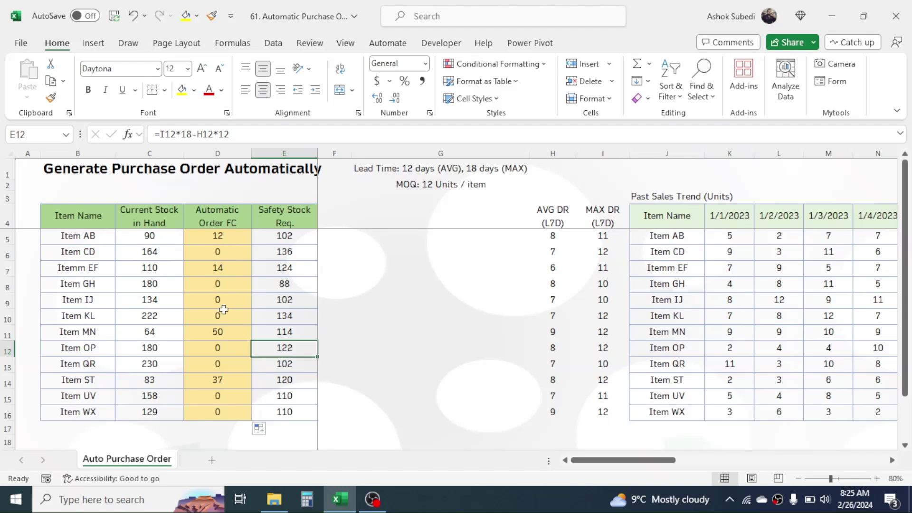
left_click(217, 331)
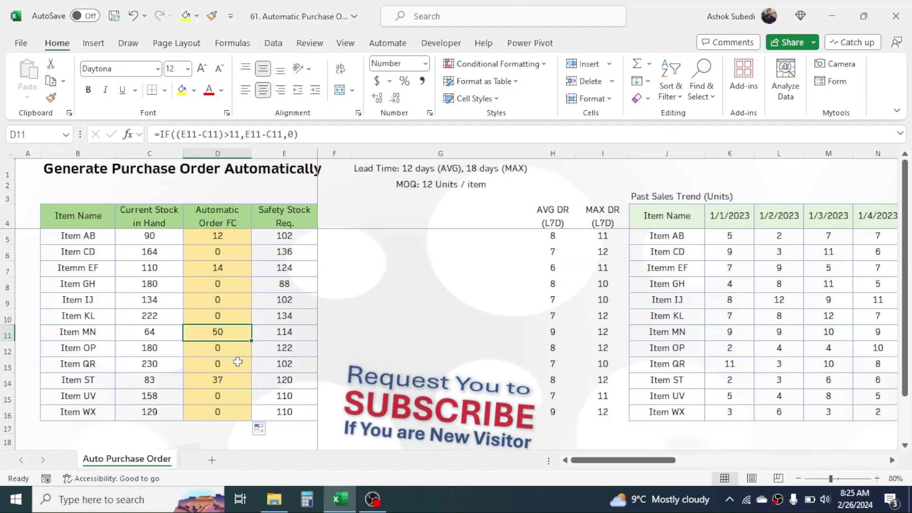
left_click(221, 383)
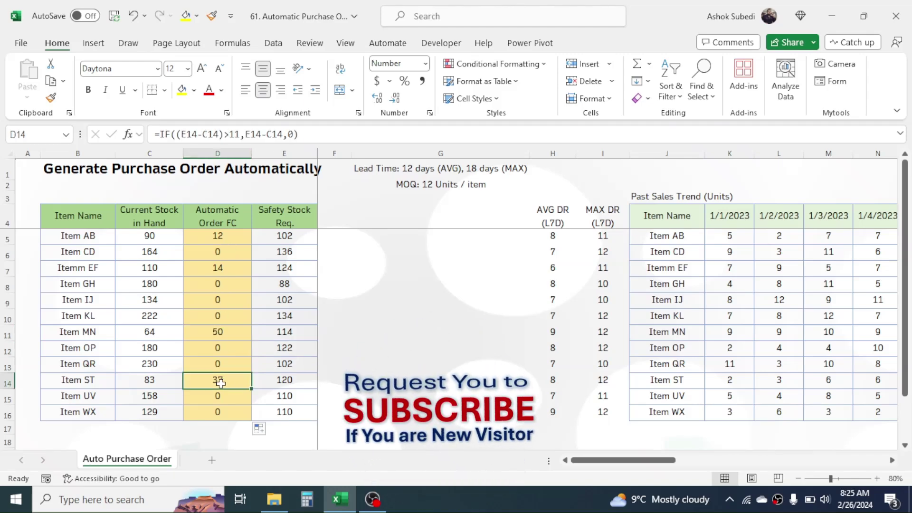
left_click(226, 334)
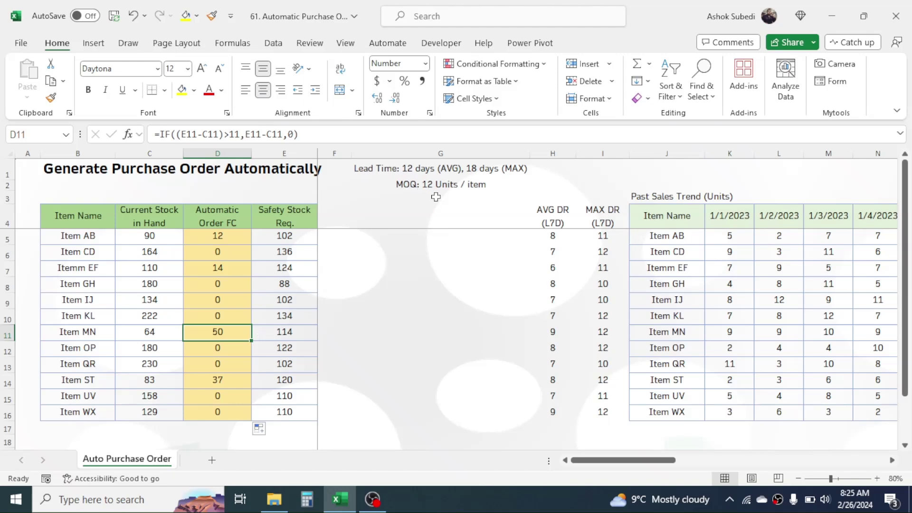
left_click(411, 303)
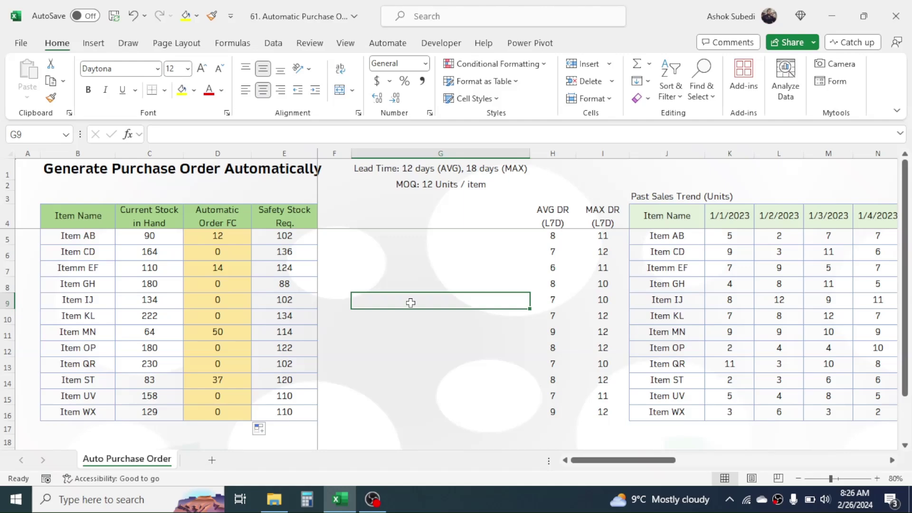
left_click(621, 168)
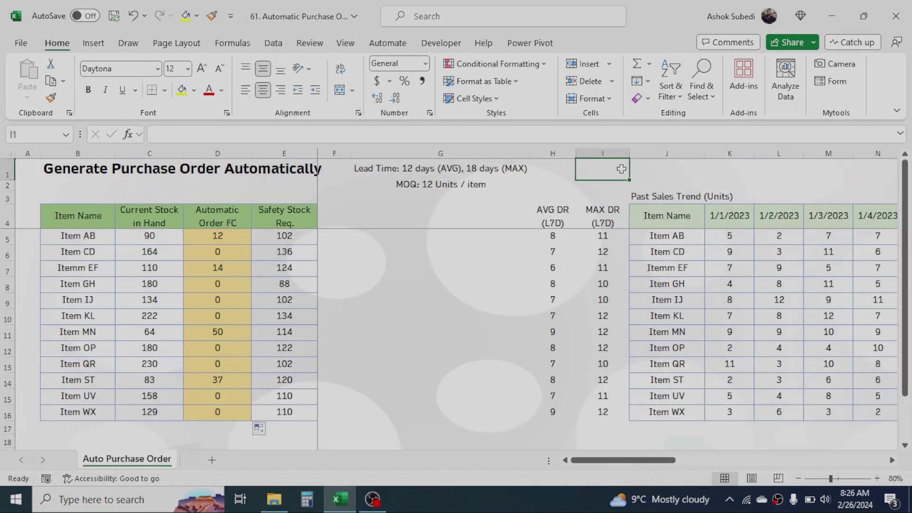